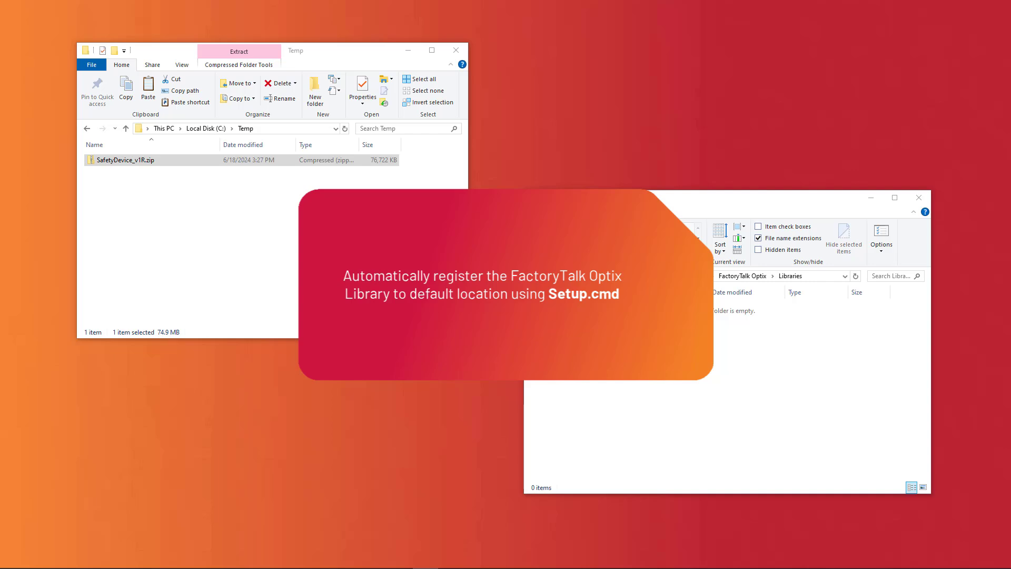
- Run Setup.cmd from the SafetyDevice_v1R folder in the zip, then close the console with Y
double_click(140, 161)
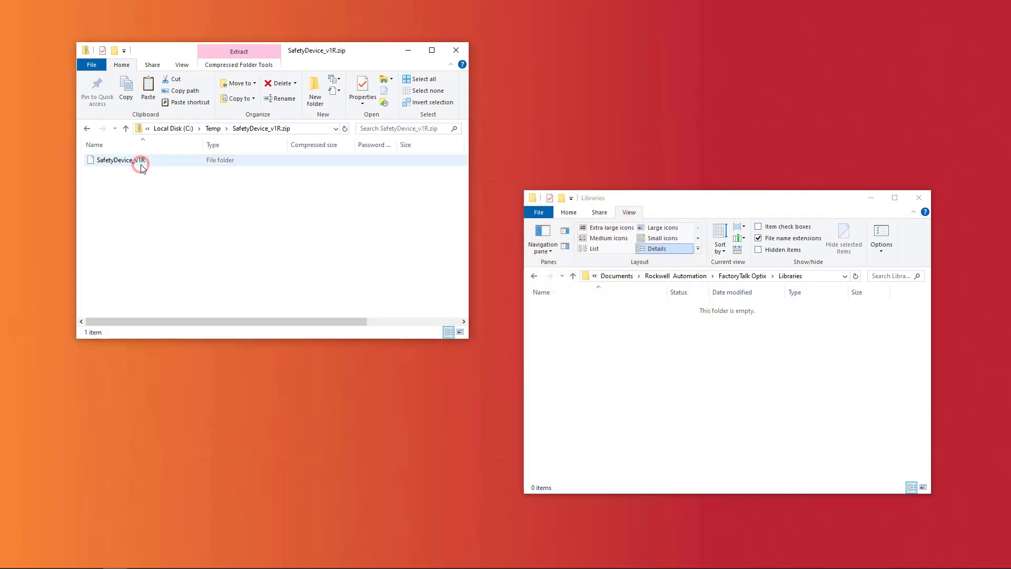
double_click(141, 166)
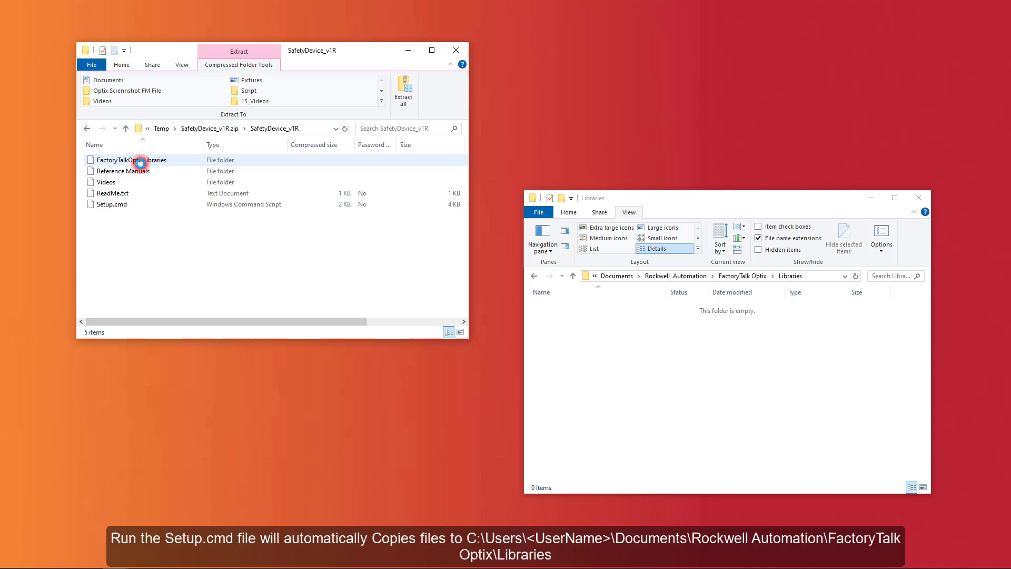
double_click(119, 204)
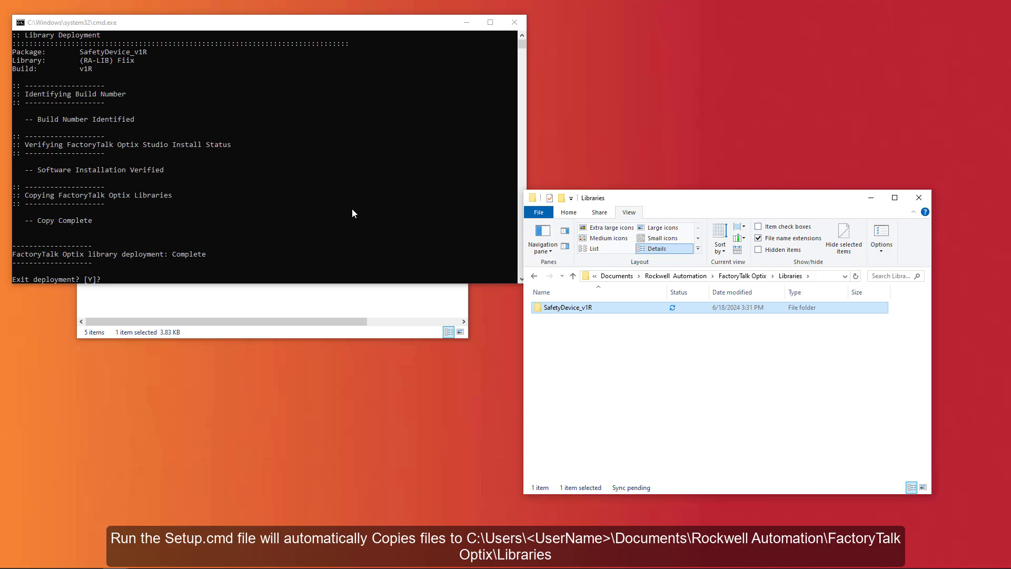
click(412, 176)
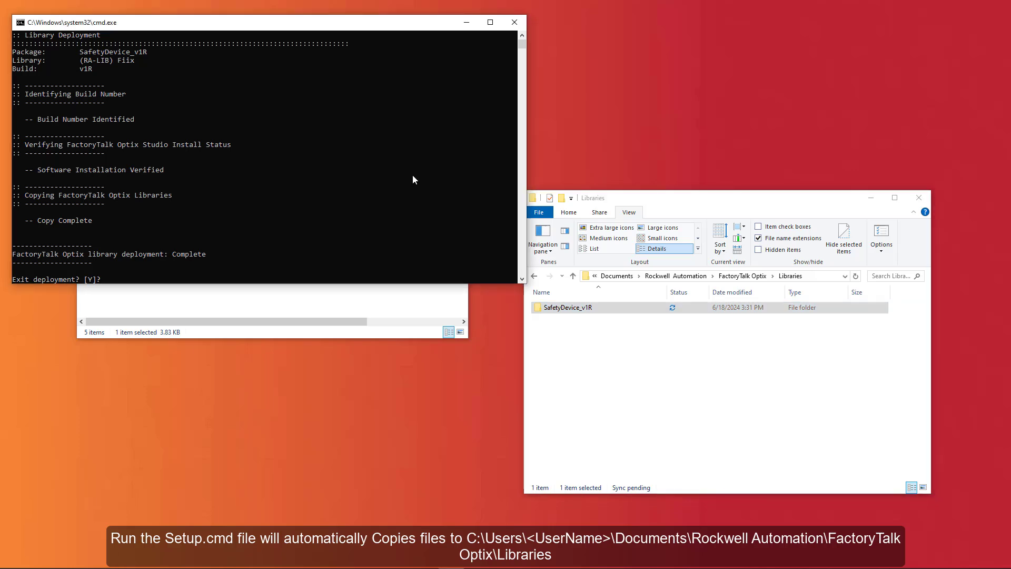
key(y)
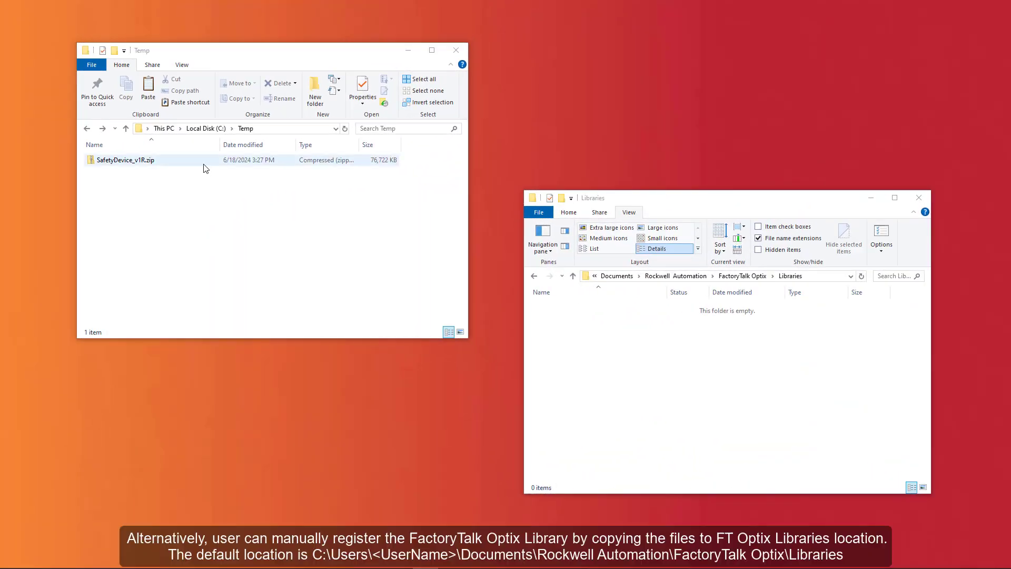
- Extract SafetyDevice_v1R.zip into Temp and copy the extracted SafetyDevice_v1R folder
right_click(204, 166)
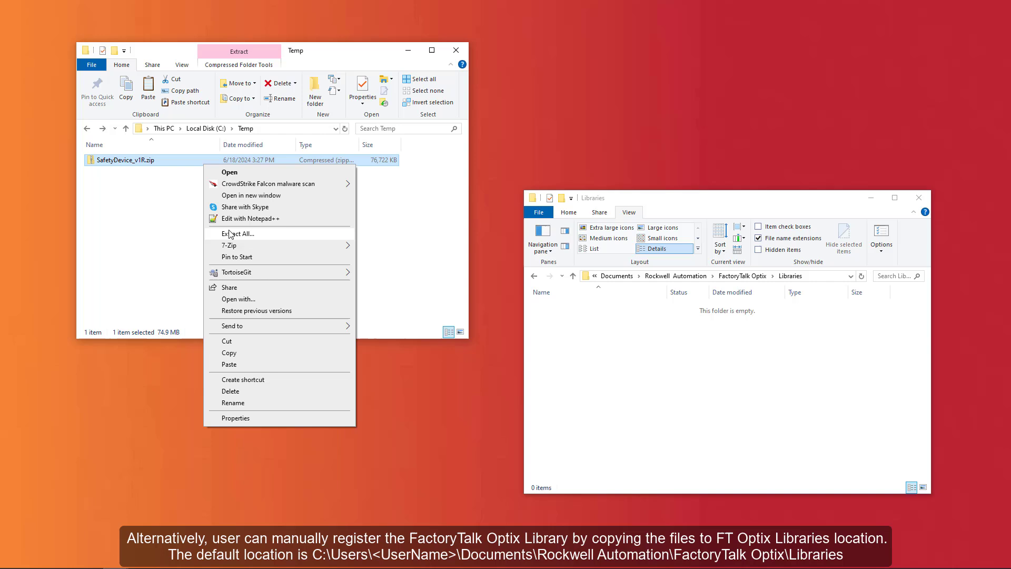
click(231, 234)
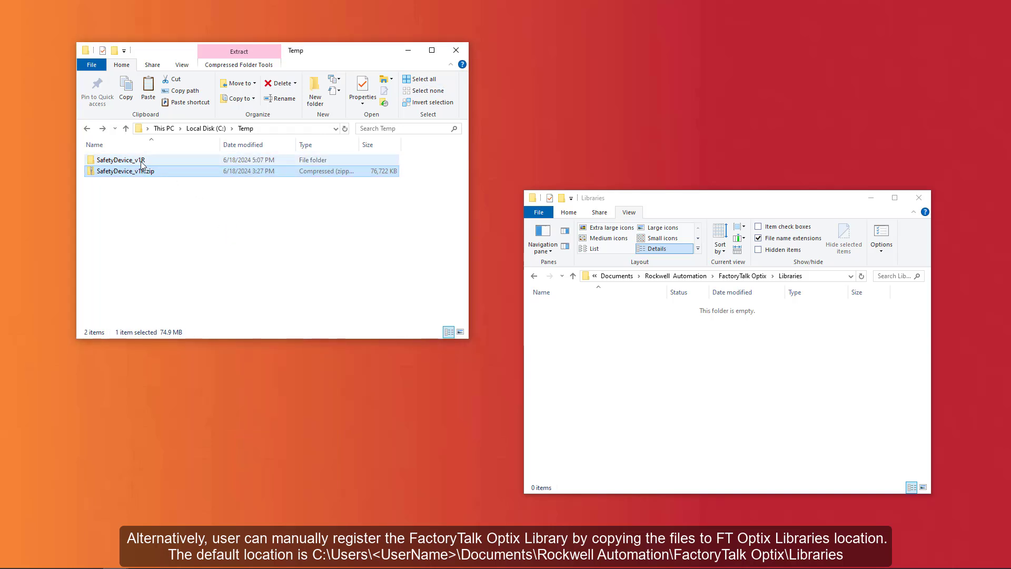
click(142, 162)
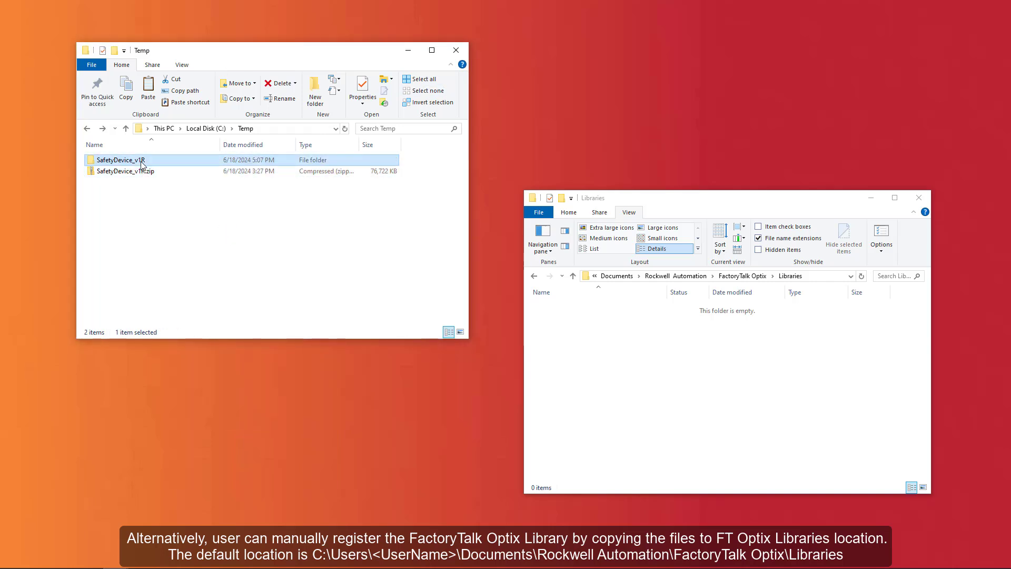
right_click(141, 163)
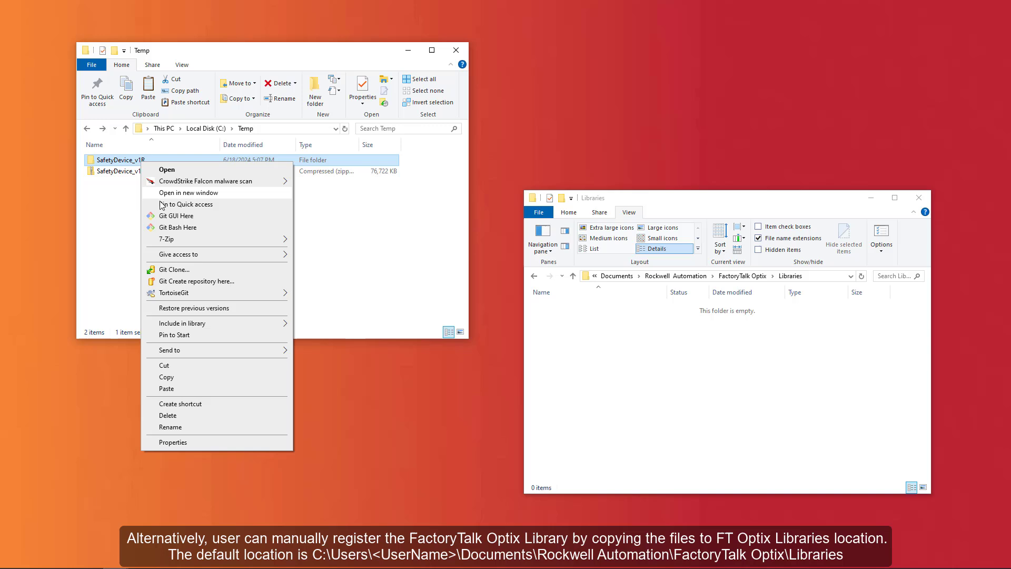
click(167, 379)
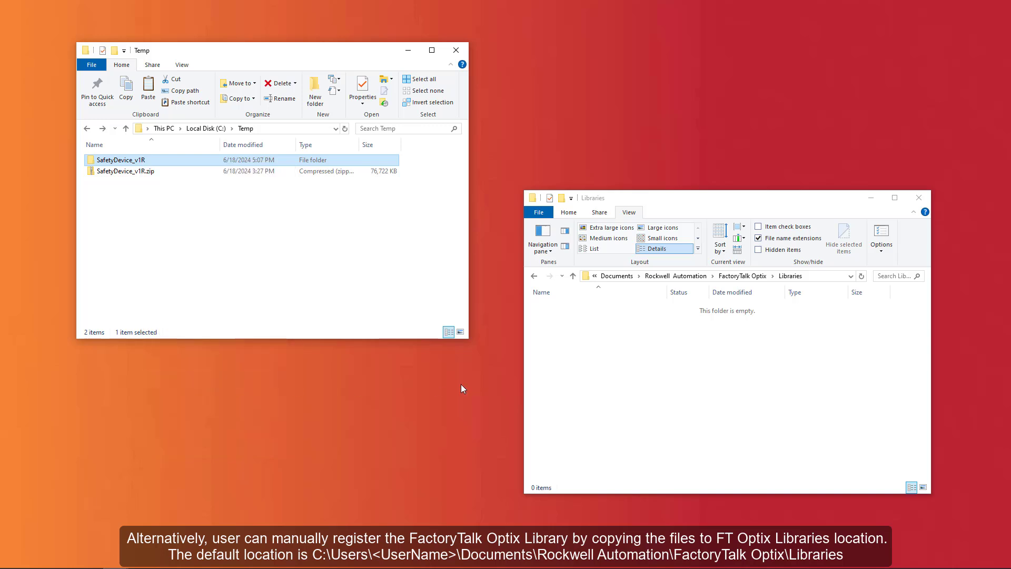
- Paste the SafetyDevice_v1R folder into the FactoryTalk Optix Libraries folder
click(616, 339)
right_click(615, 339)
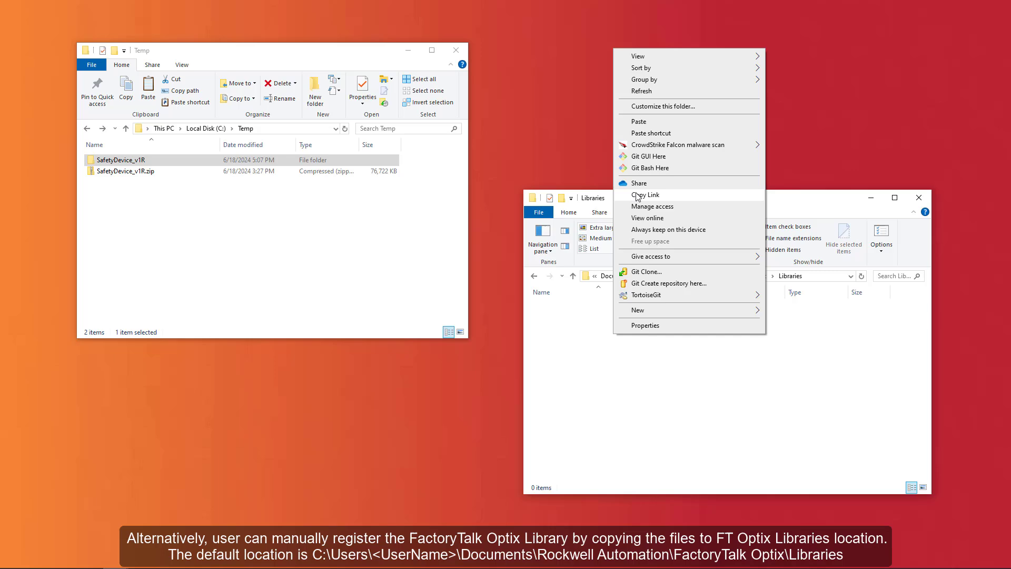
click(639, 122)
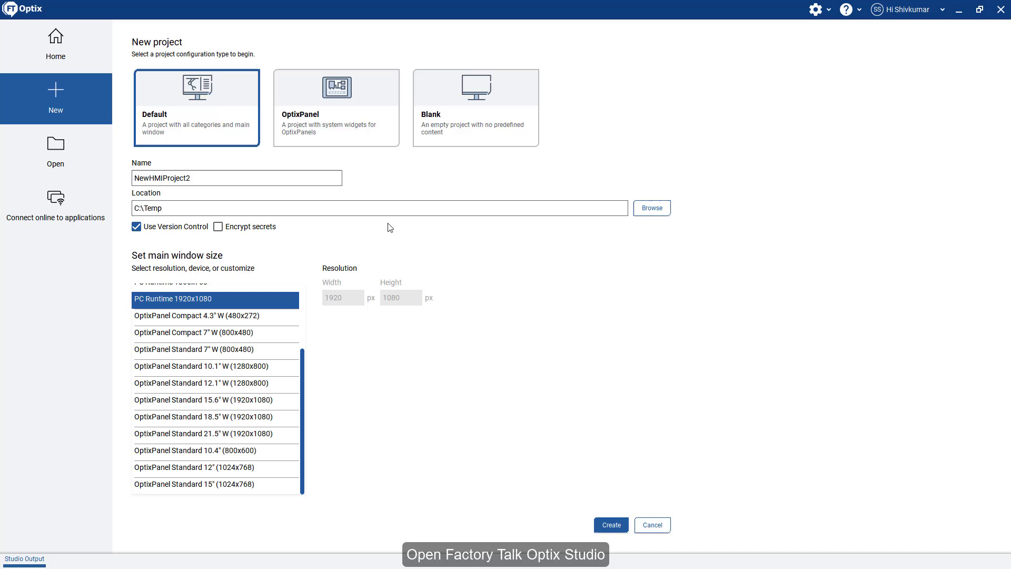
- Replace the default project name with SampleProject and create the project
double_click(207, 177)
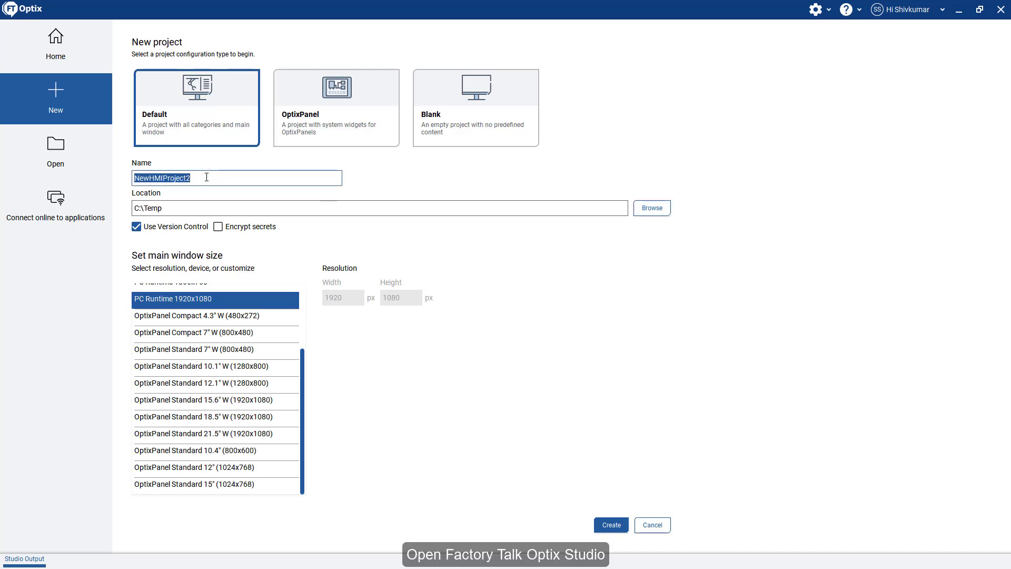
text(SampleP)
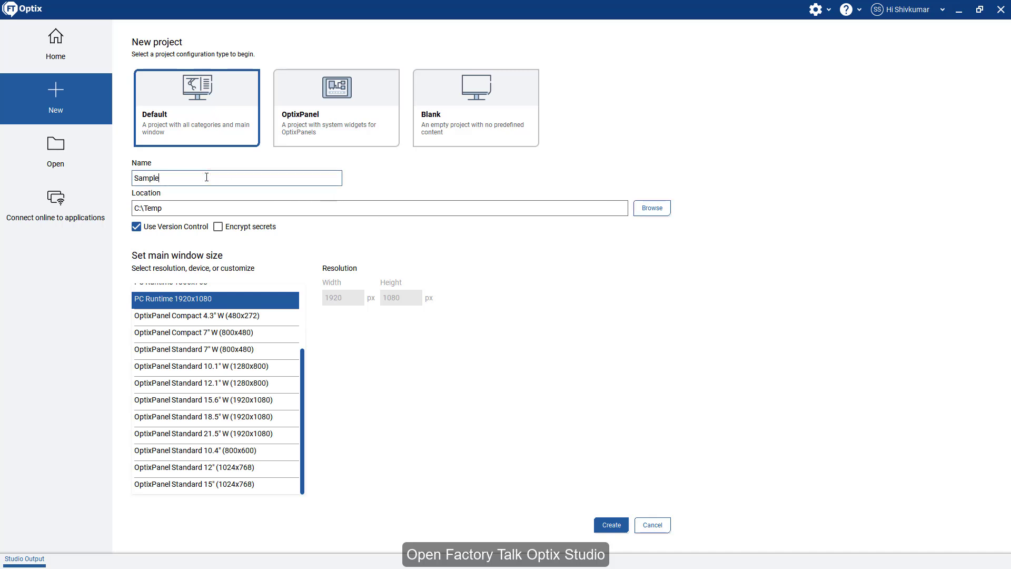
text(roject)
click(610, 528)
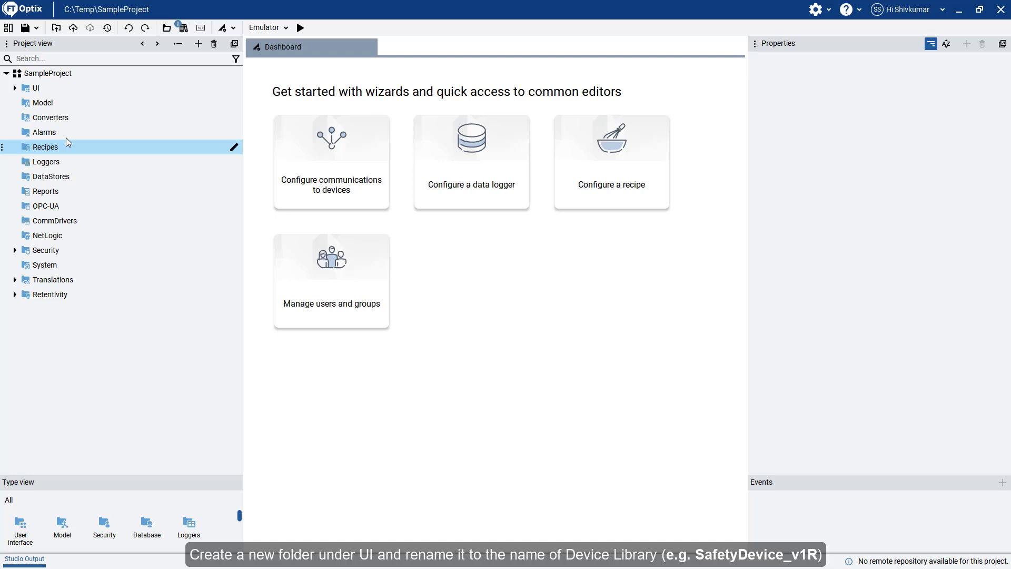
- Add a new folder under UI and rename it SafetyDevice_v1R
click(19, 90)
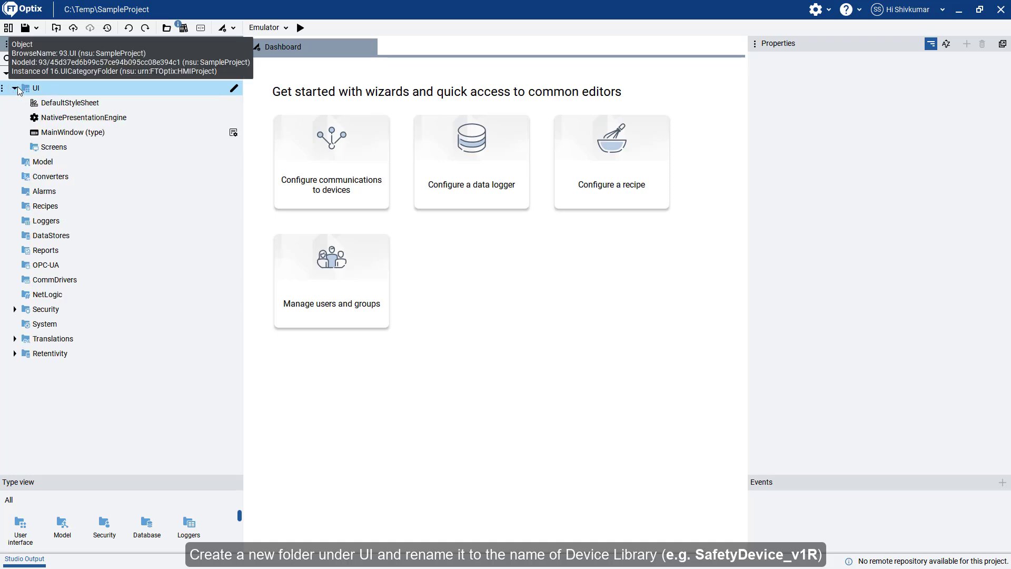
right_click(45, 93)
mouse_move(46, 93)
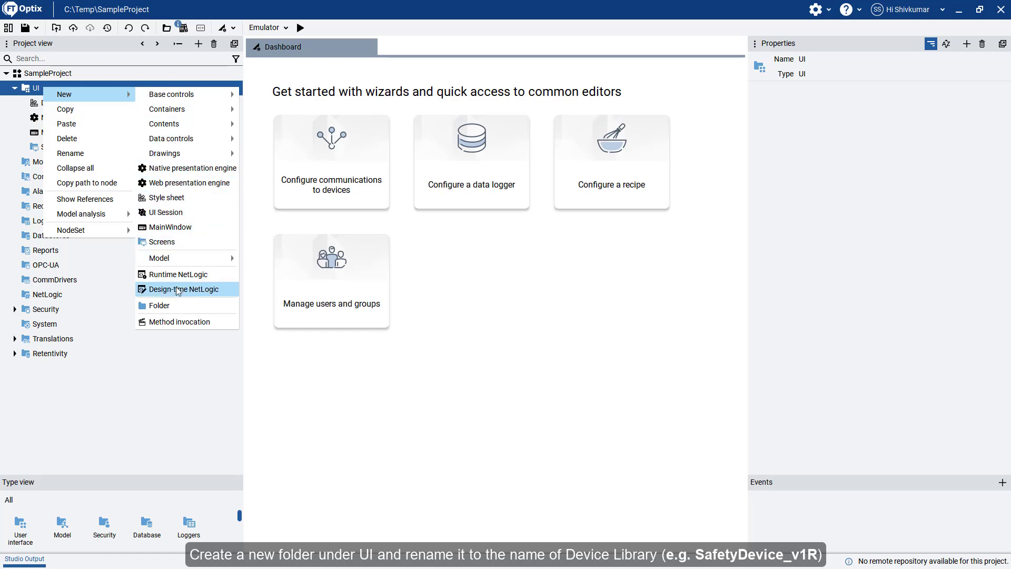
click(169, 306)
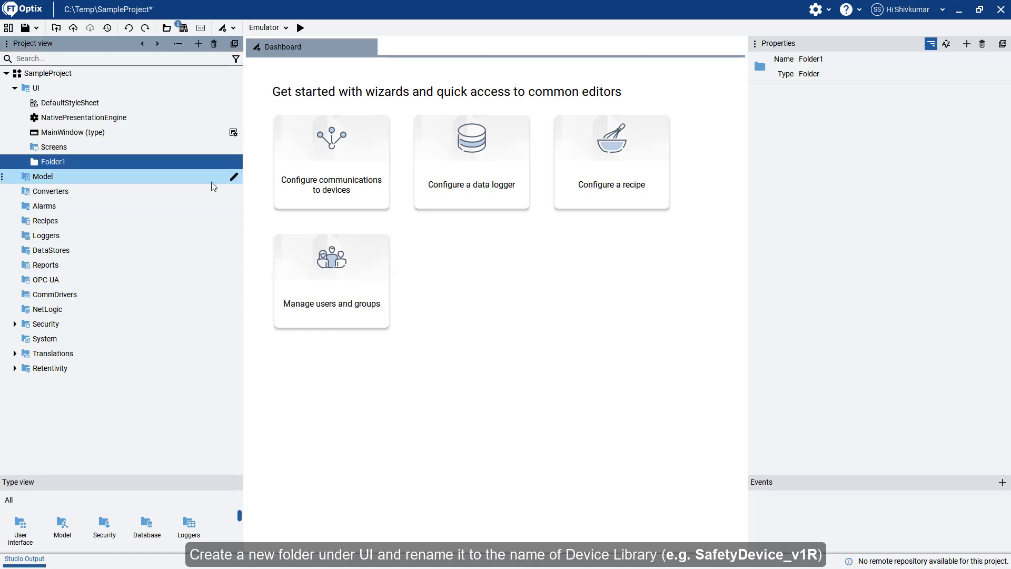
click(232, 163)
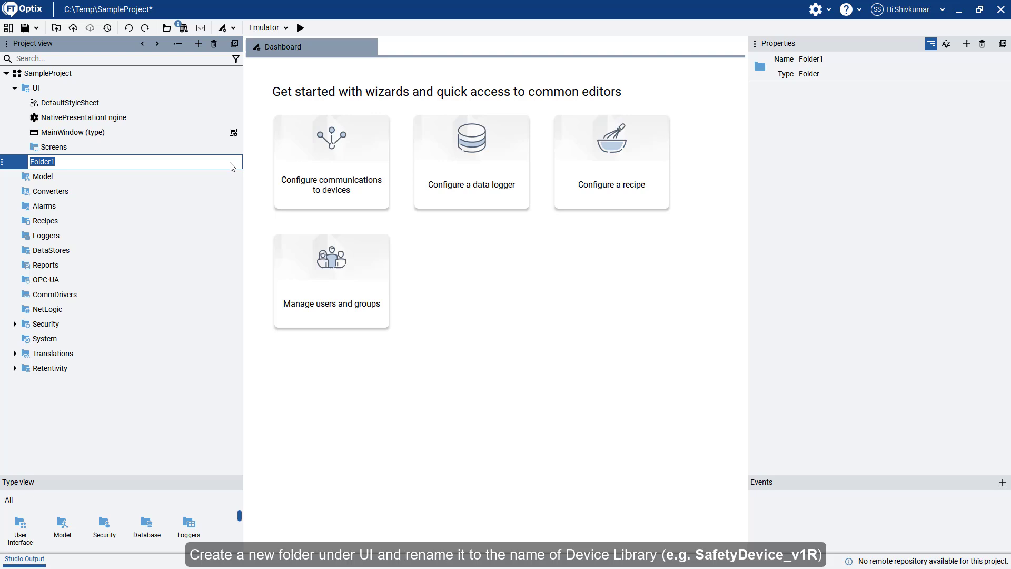
text(SafetyDevice_v1R)
key(Return)
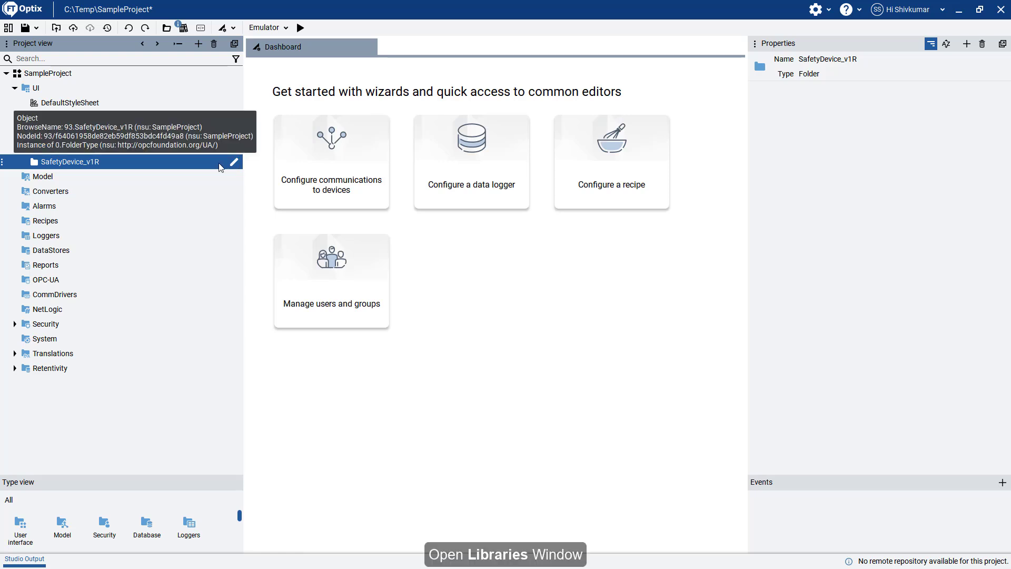
- Drag the SafetyDevice_v1R library's raC_1_01_raC_Dvc_CROUT_UI component into the SafetyDevice_v1R project folder
click(183, 29)
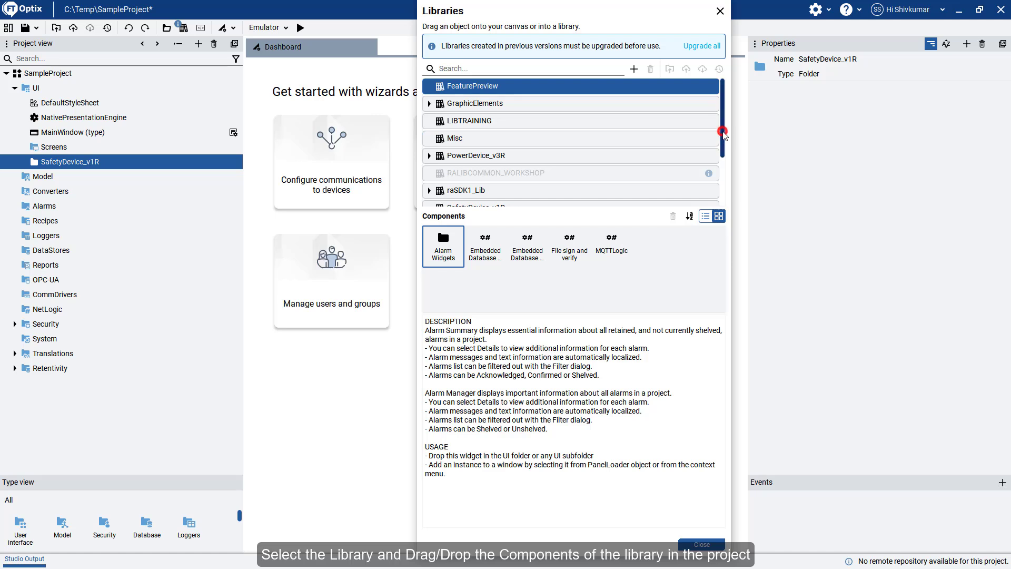
drag(725, 136, 725, 174)
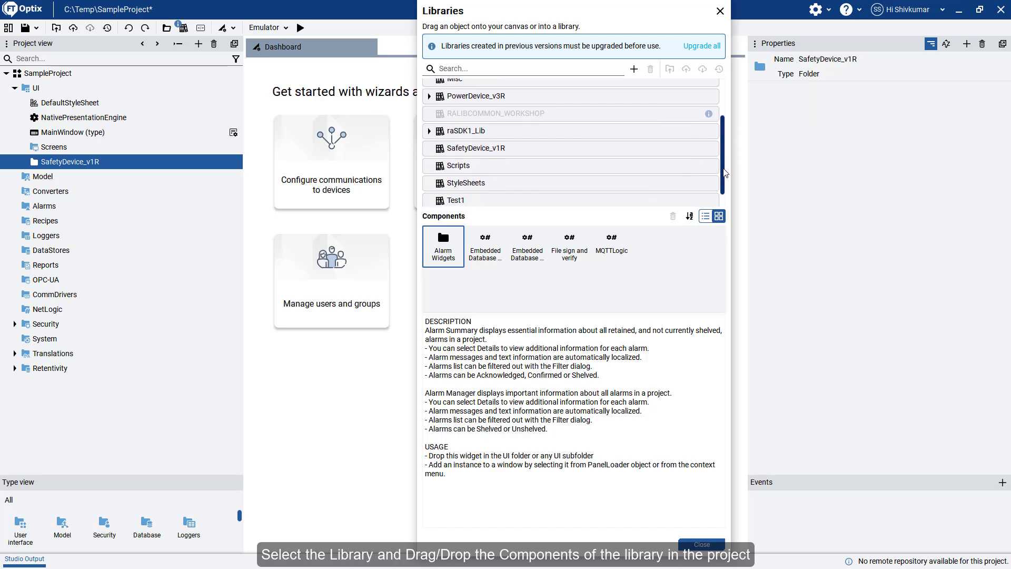
click(639, 155)
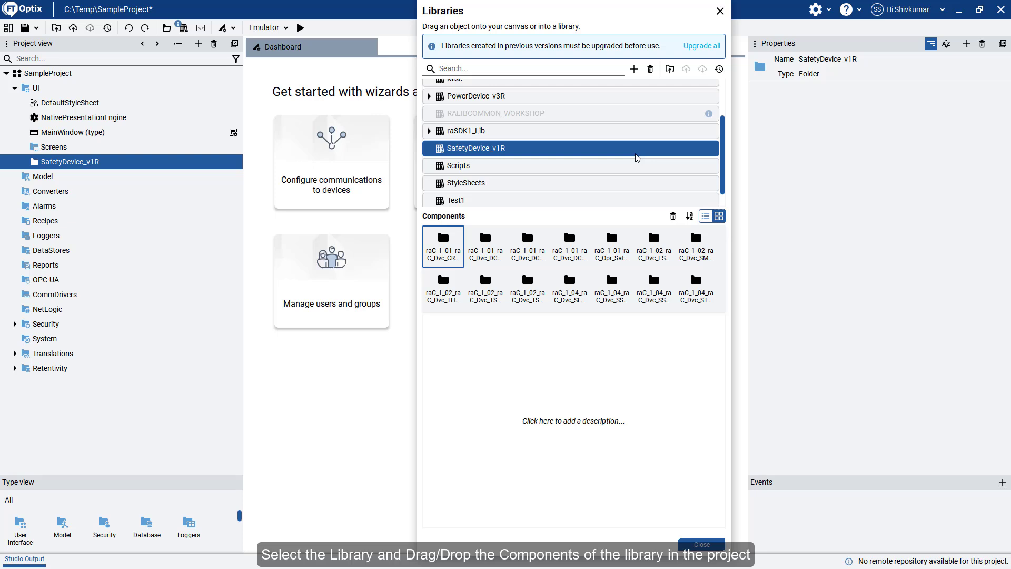
click(449, 244)
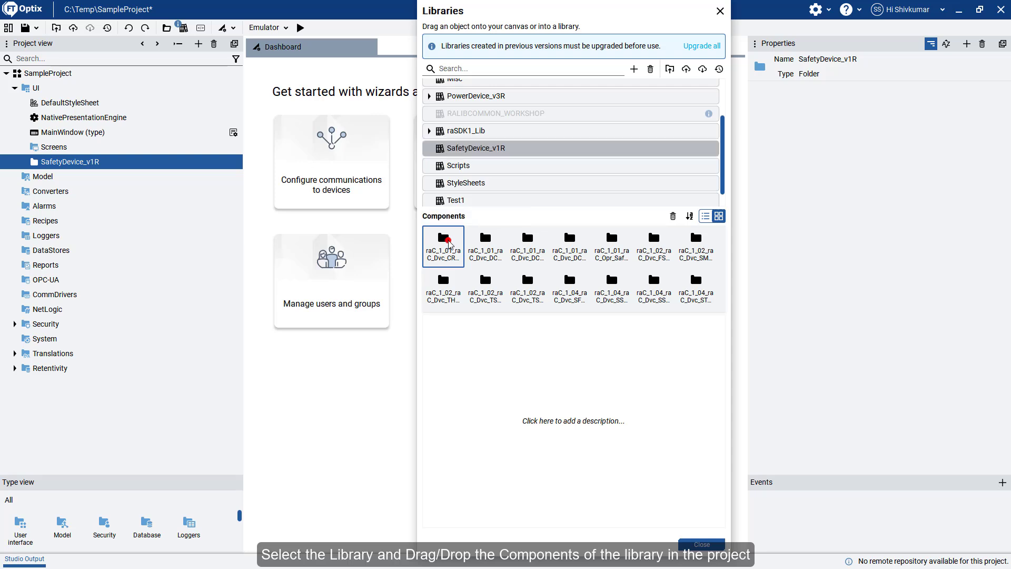
drag(450, 243, 140, 165)
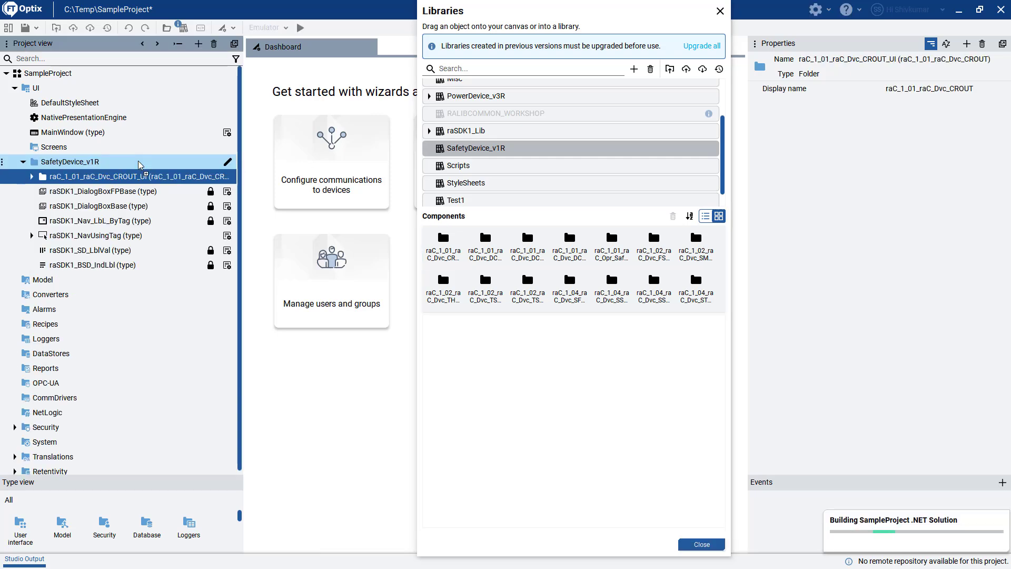
- Inspect CROUT_UI's GraphicSymbols and <PrivateElements>, collapse it, and select raC_1_01_raC_Dvc_DCS_UI
click(32, 177)
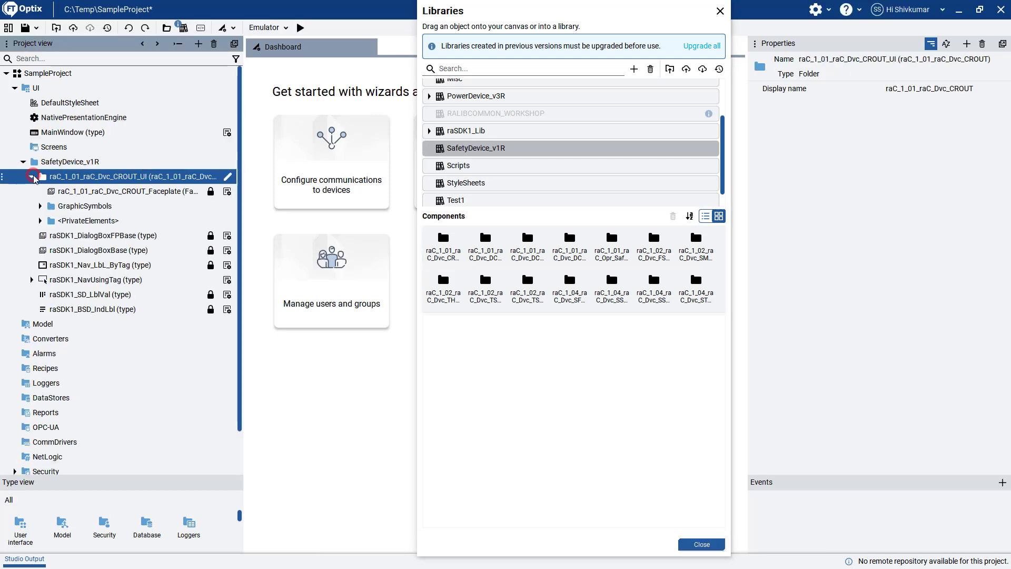
click(40, 208)
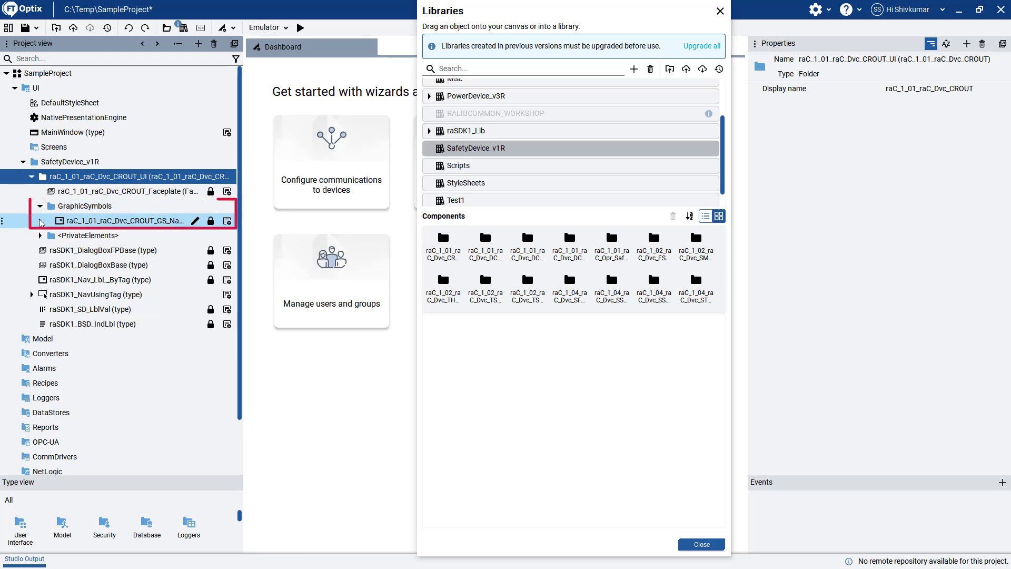
click(41, 237)
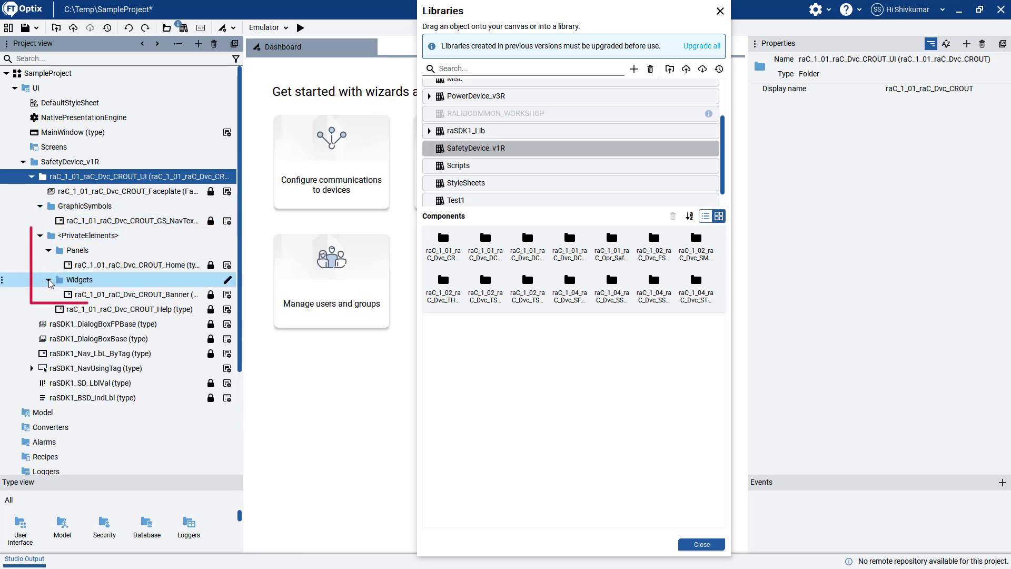
click(32, 179)
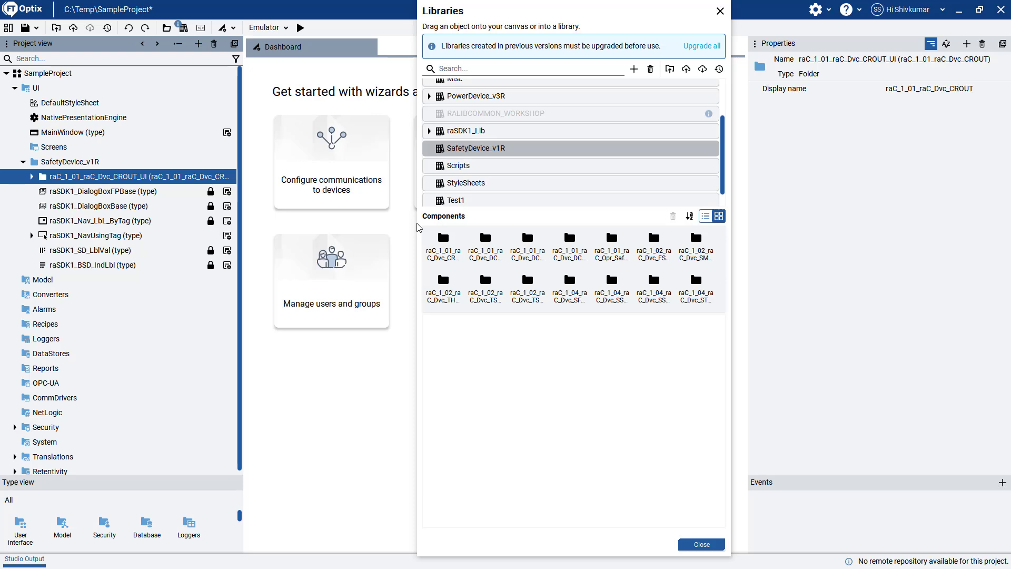
click(490, 245)
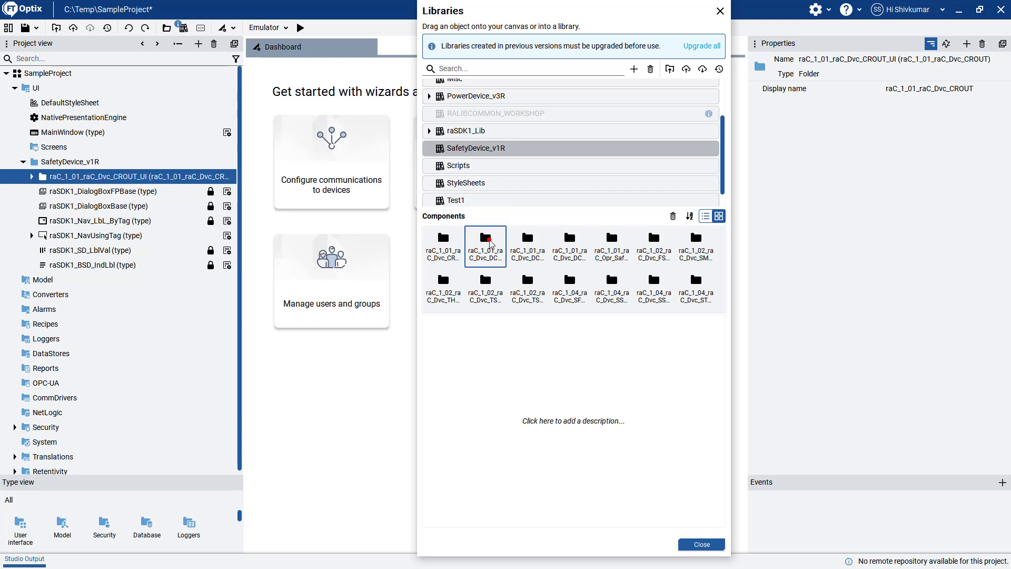
- Drop raC_1_01_raC_Dvc_DCS_UI onto SafetyDevice_v1R, choosing Skip all for the six conflicting types
drag(489, 239, 83, 161)
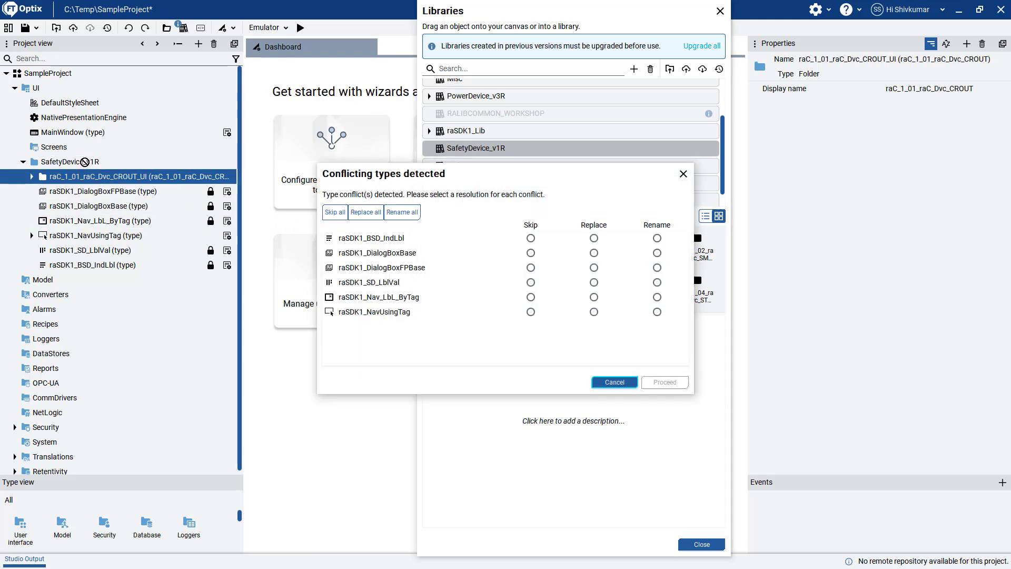
click(334, 213)
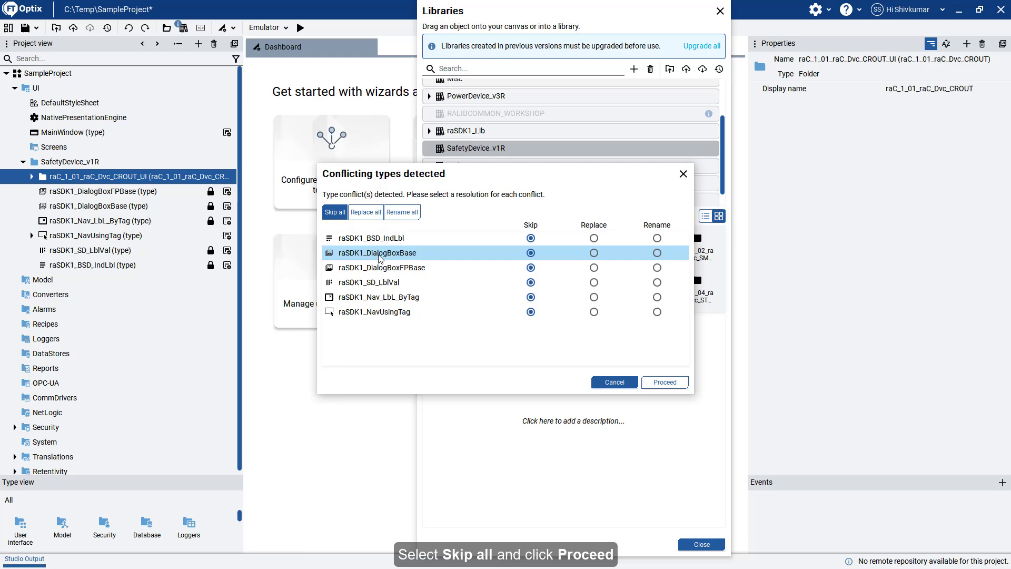
click(665, 382)
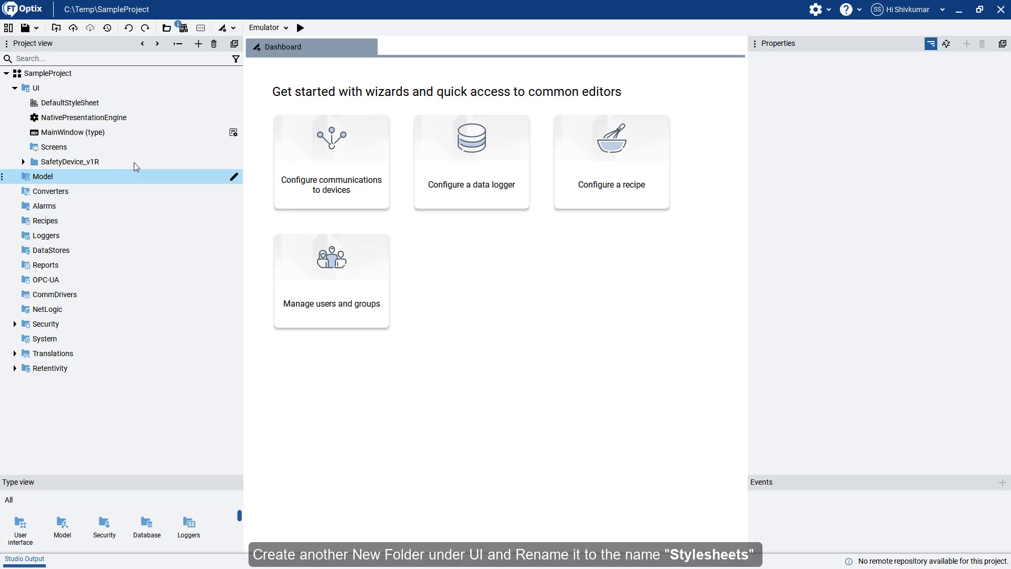
- Add Folder1 under UI and rename it Stylesheets
click(81, 89)
right_click(83, 92)
mouse_move(110, 96)
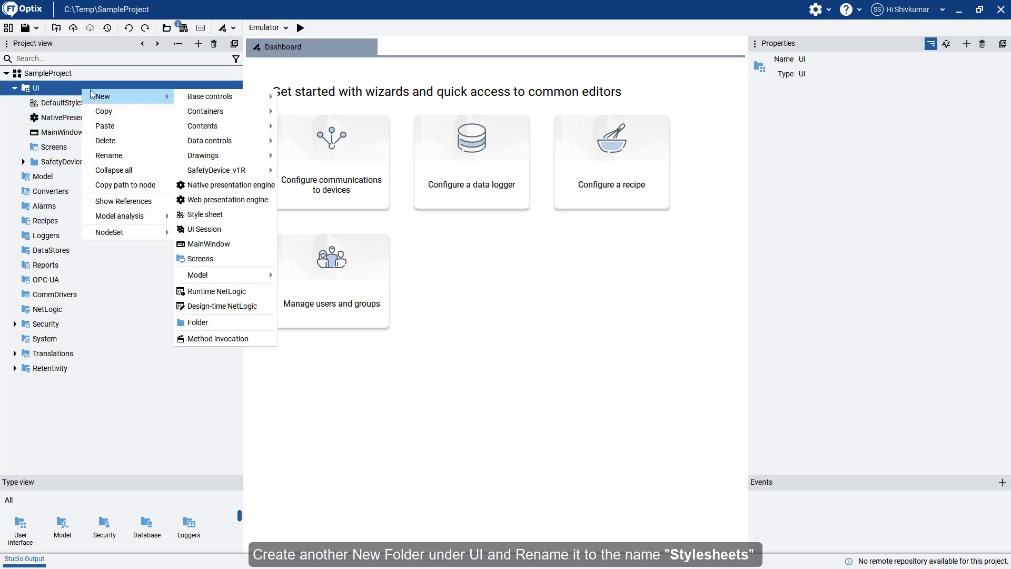
click(210, 322)
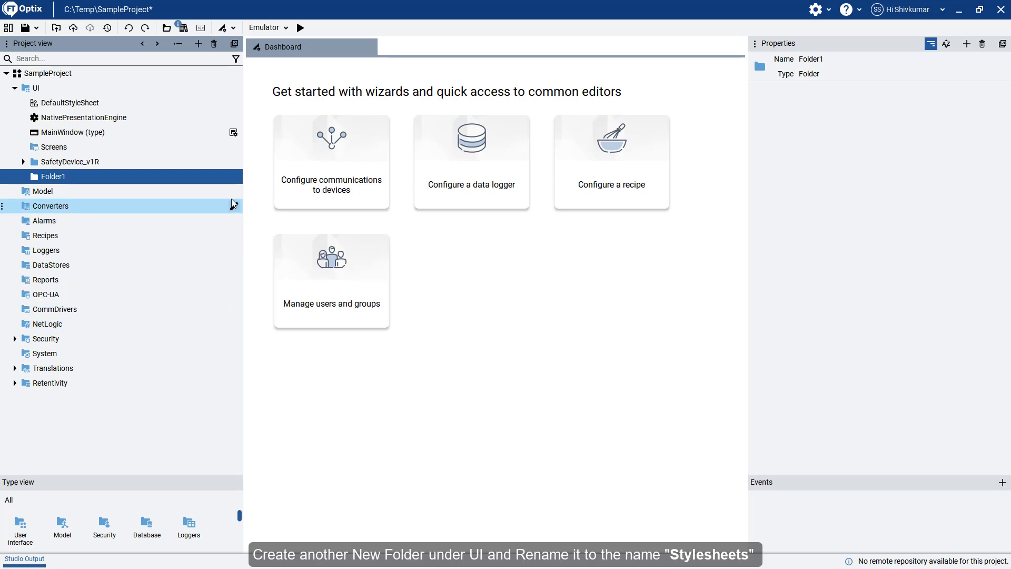
click(234, 176)
text(S)
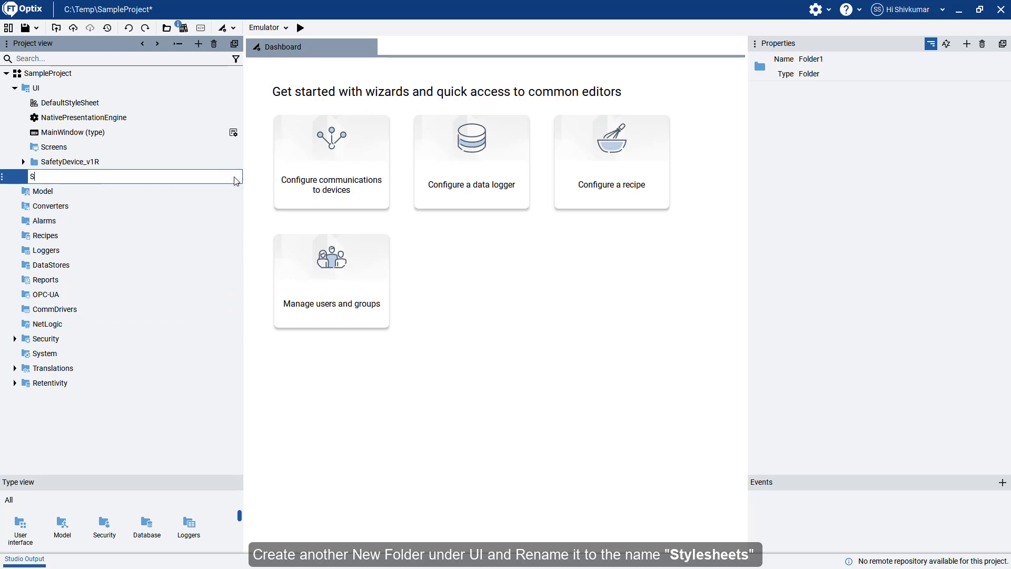
text(tylesheets)
key(Return)
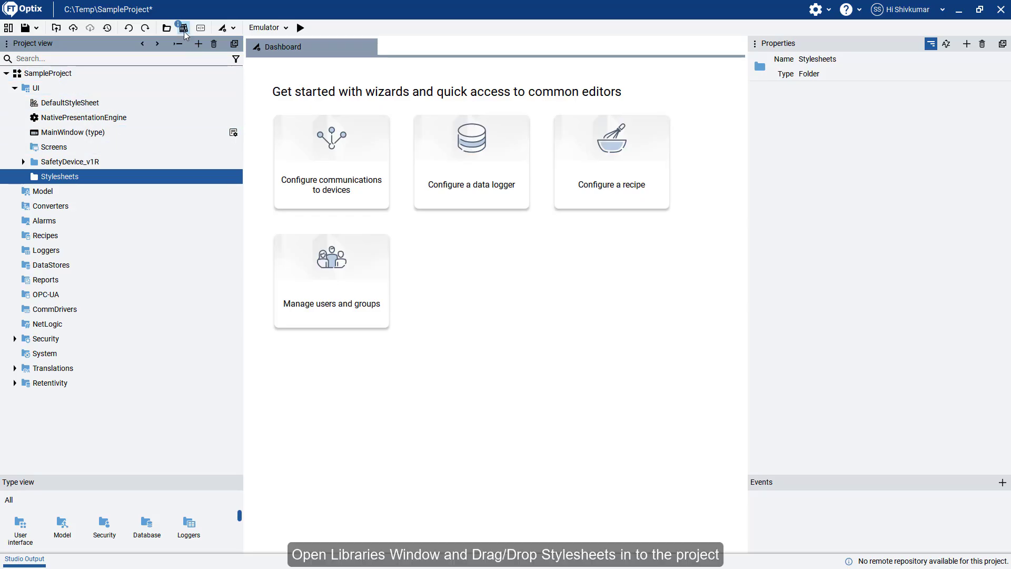
- Drag the ISA Style Sheet from the StyleSheets library into the Stylesheets folder
click(183, 28)
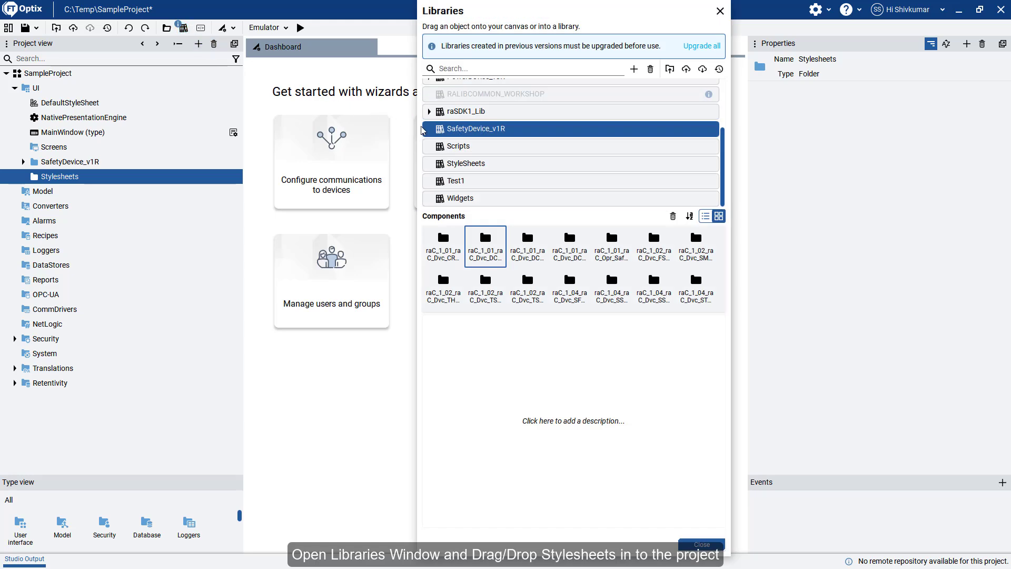
click(465, 164)
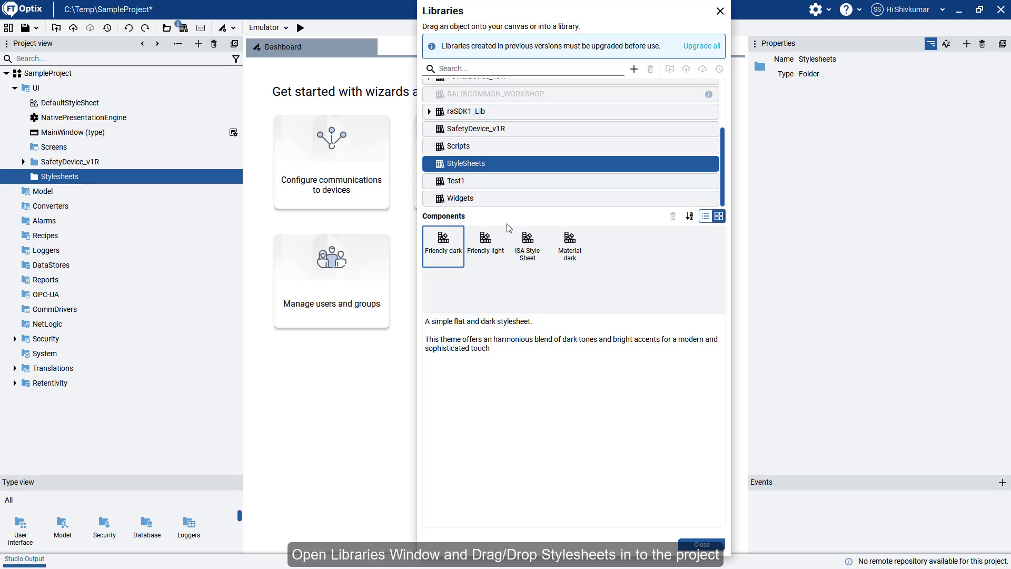
click(521, 240)
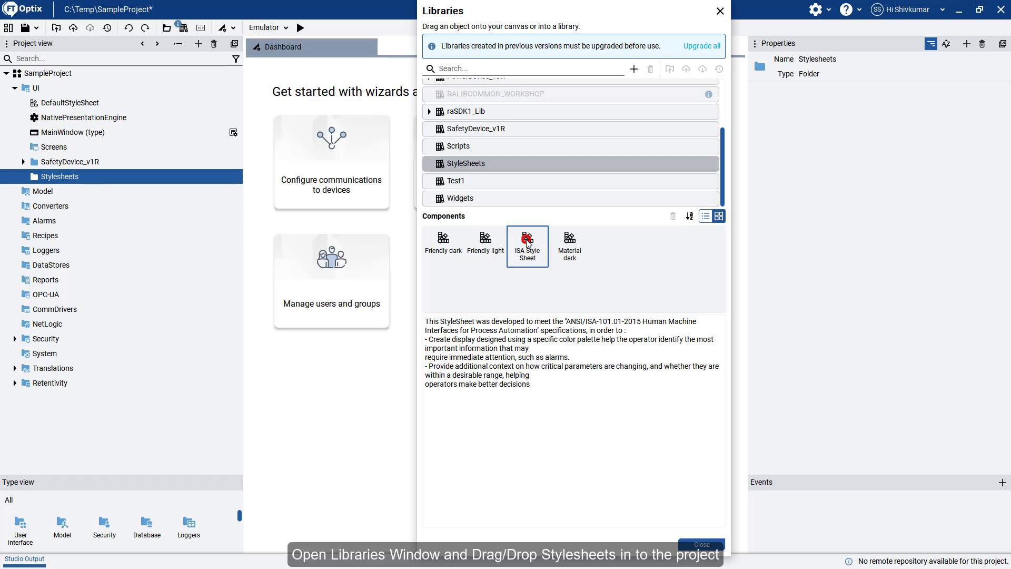
drag(527, 242, 199, 176)
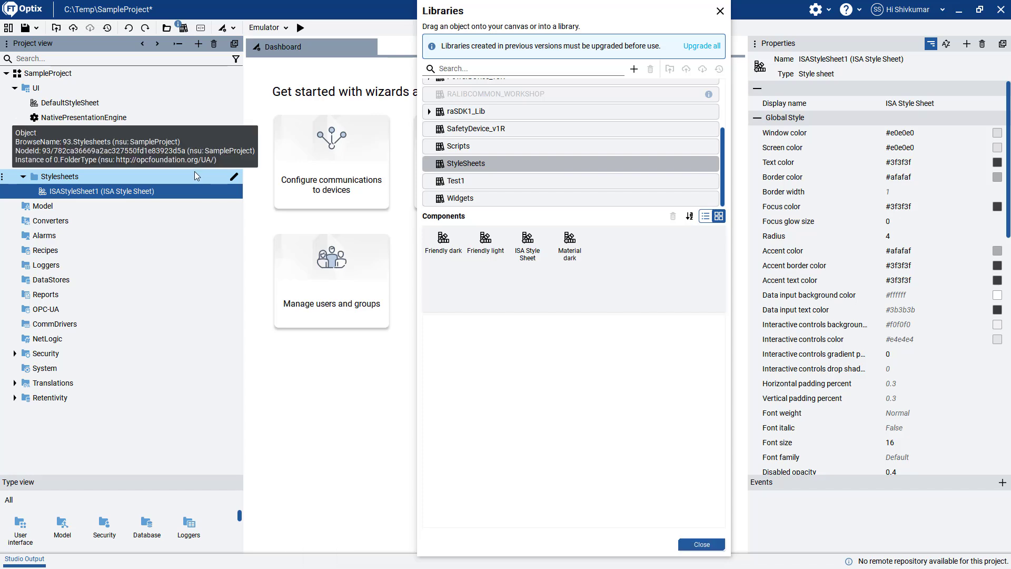
- Close Libraries and set NativePresentationEngine's Style sheet to ISAStyleSheet1
click(691, 547)
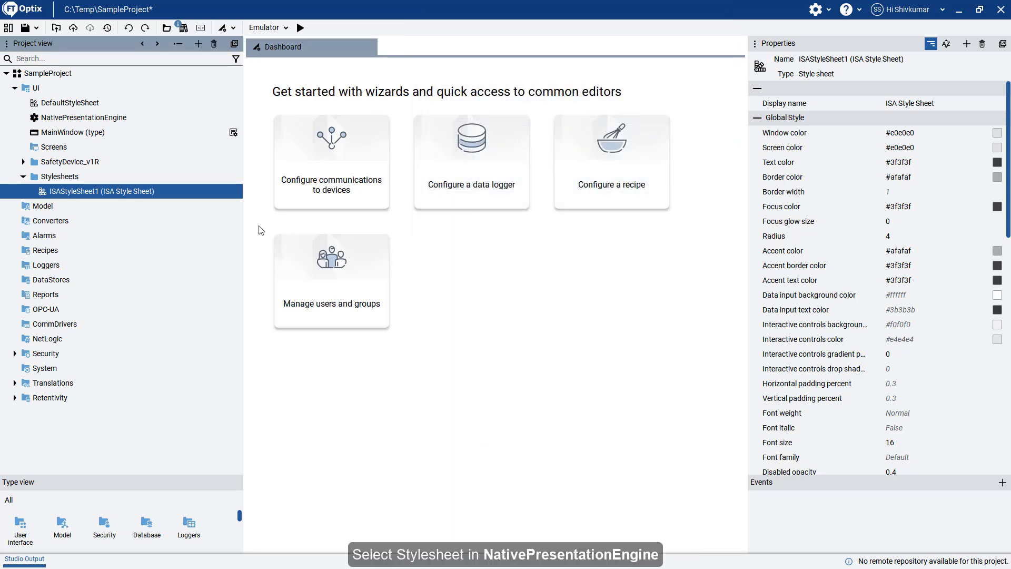
click(135, 124)
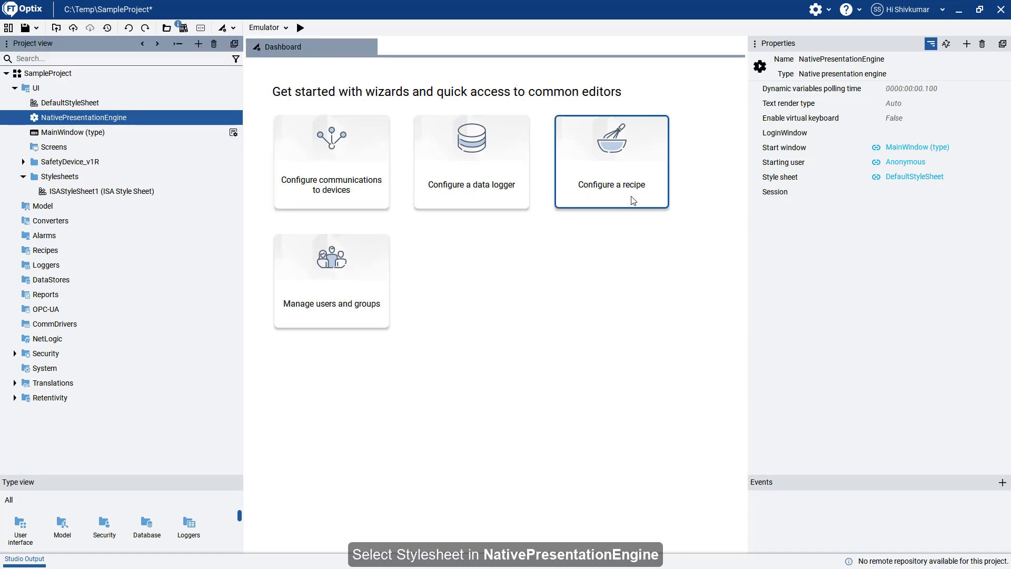
click(1005, 180)
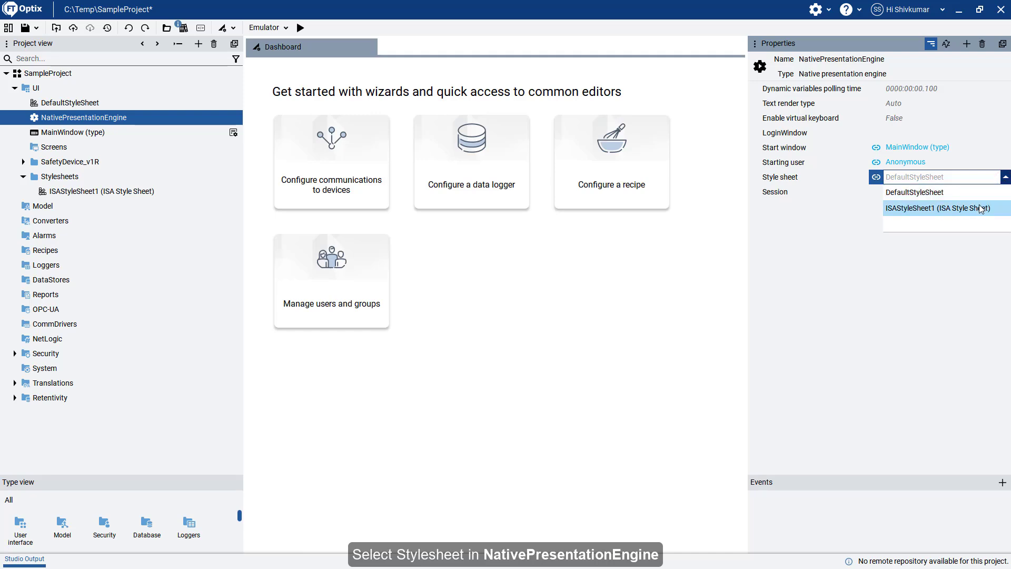
click(980, 207)
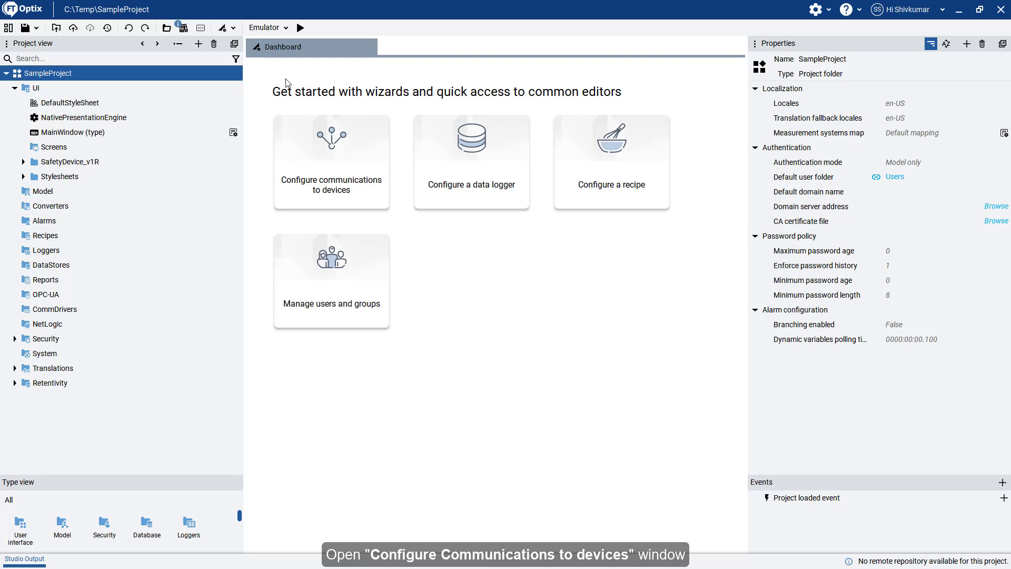
- Add an RA EtherNet/IP station with route 10.112.131.147\Backplane\5 through the communications wizard
click(233, 28)
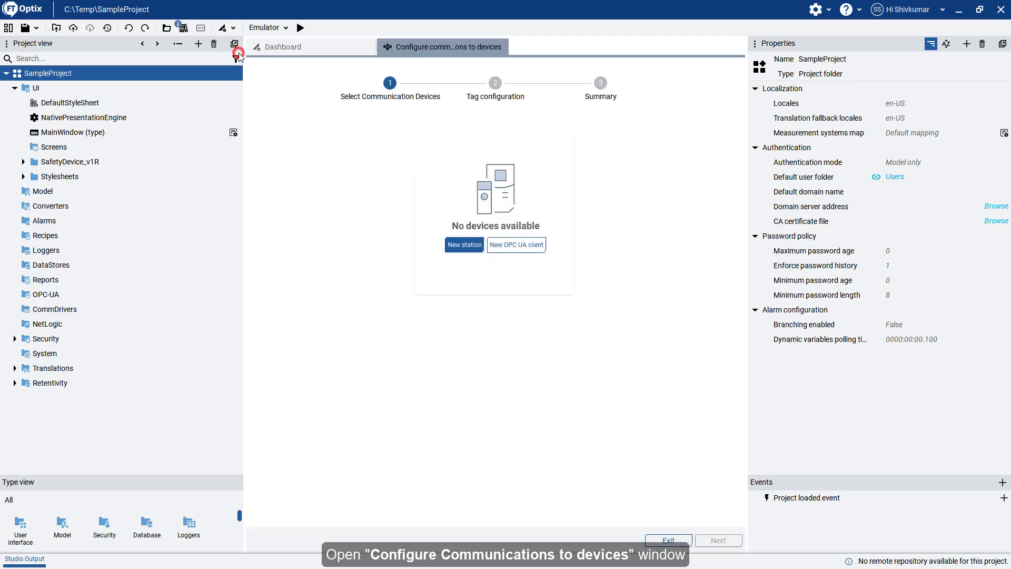
click(240, 57)
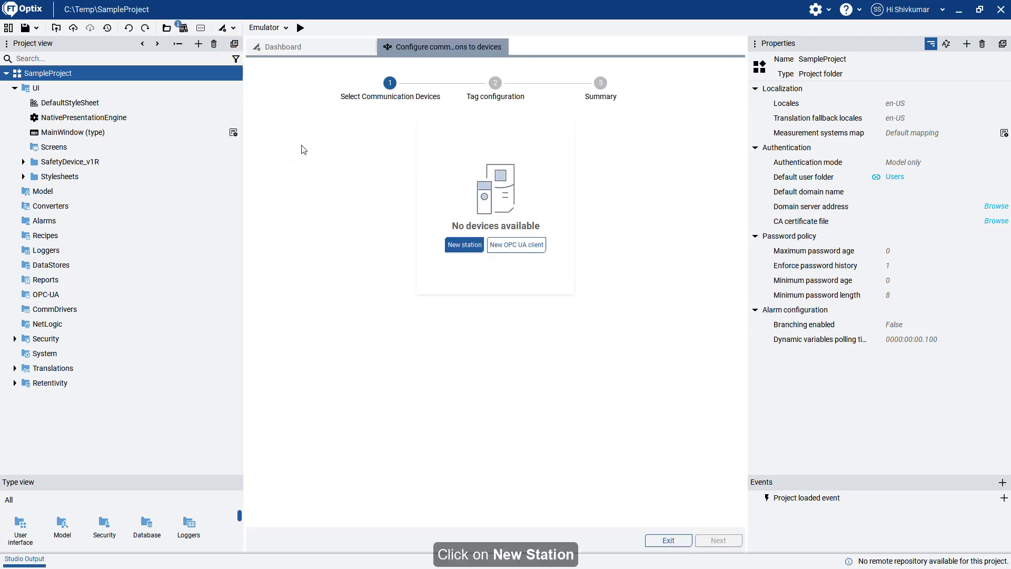
click(456, 250)
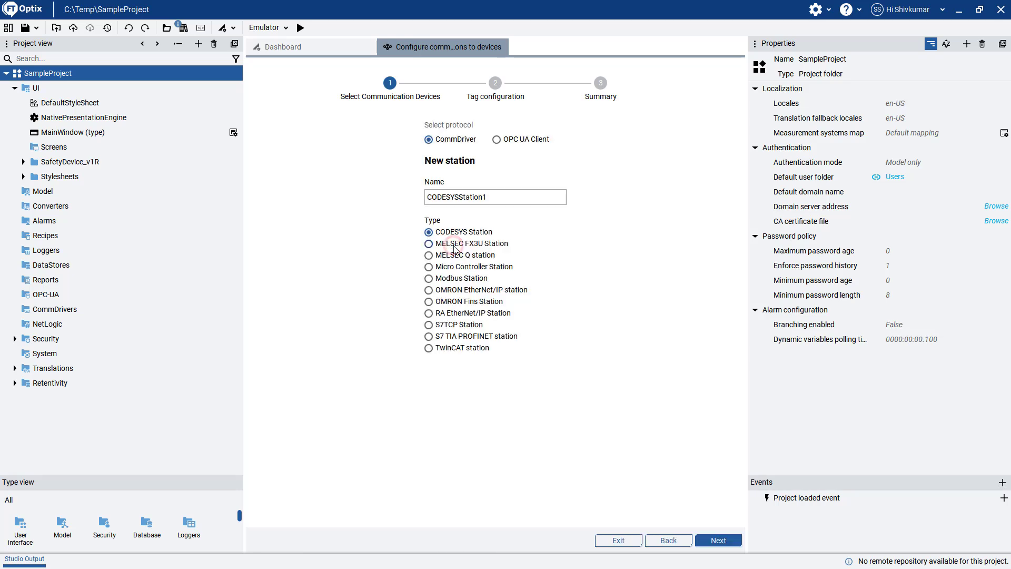
click(453, 314)
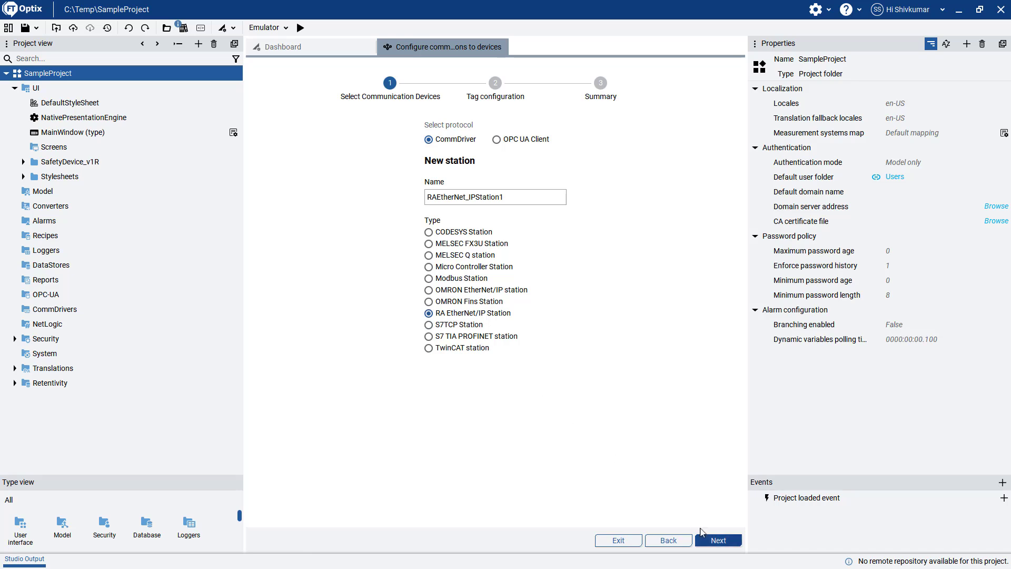
click(717, 543)
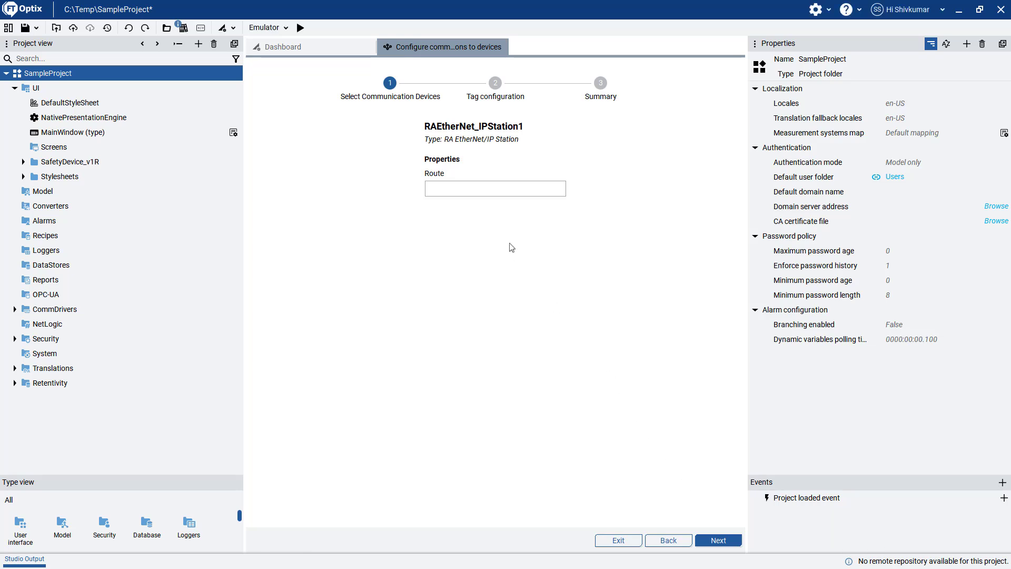
click(472, 190)
text(10.112.131.147\Backplane\5)
key(Return)
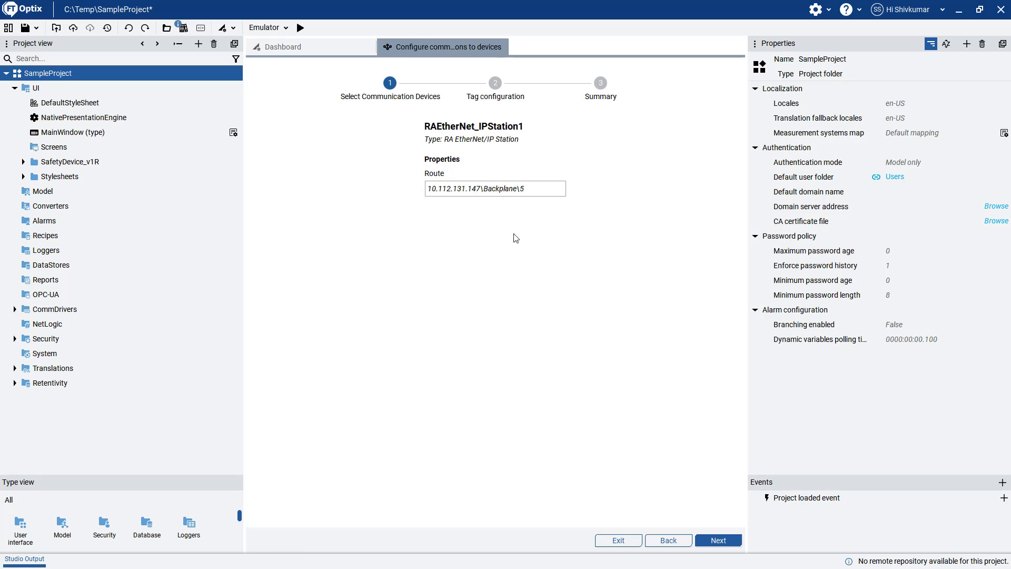
click(713, 541)
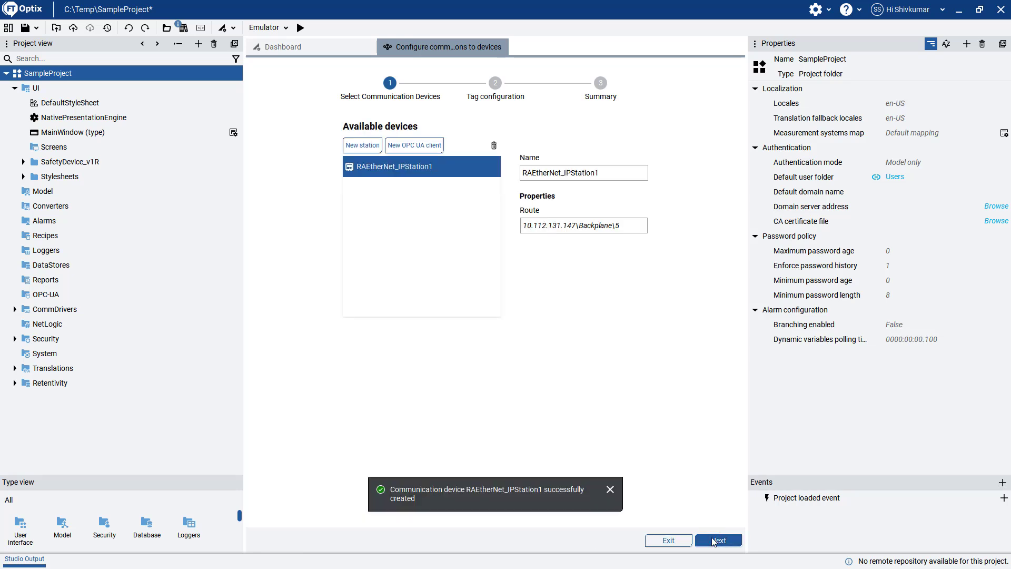
- Move on to tag configuration and set RAEtherNet_IPStation1's Enable extended properties to True
click(714, 541)
click(715, 541)
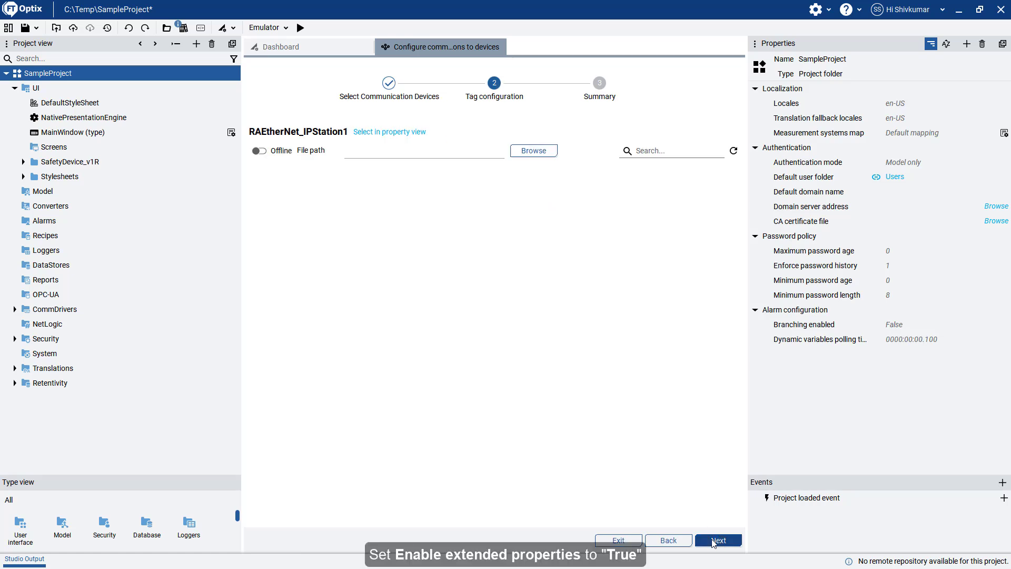
click(16, 309)
click(22, 324)
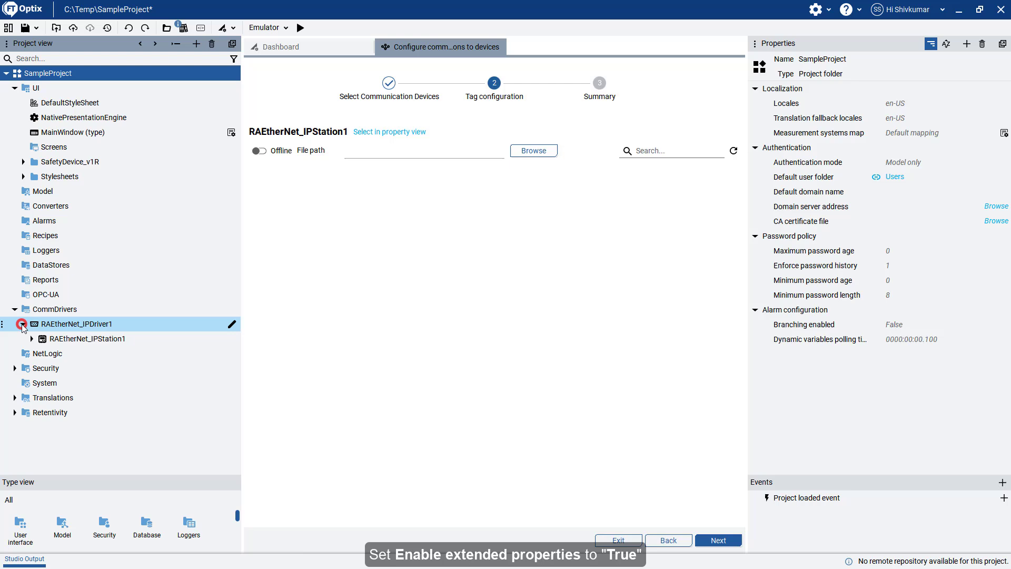
click(58, 339)
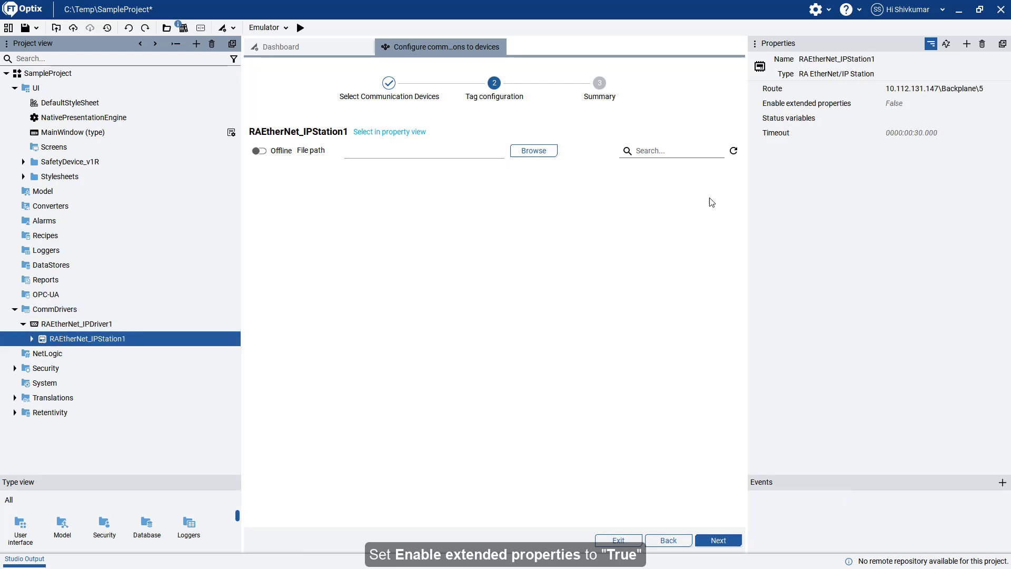
click(914, 103)
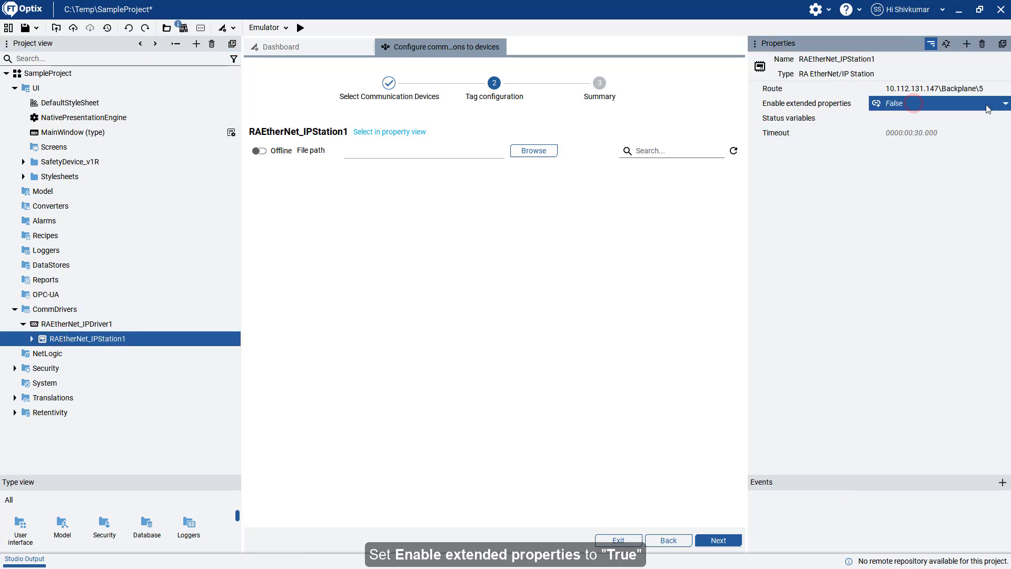
click(1004, 103)
click(940, 129)
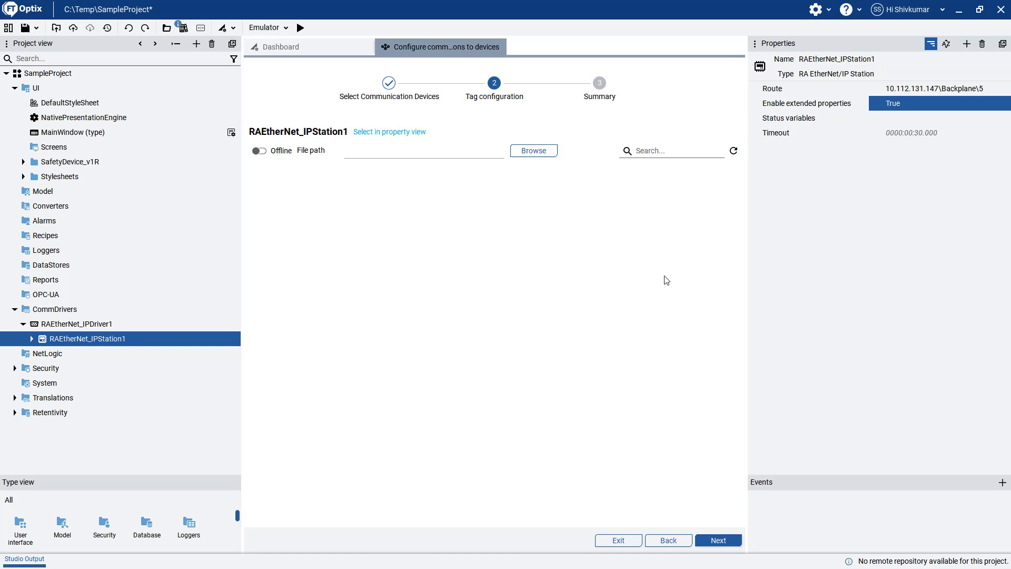
- Go online and synchronize Controller Tags, Program:K5700_Virtual and Program:SafetyProgram, importing 6521 tags
click(259, 150)
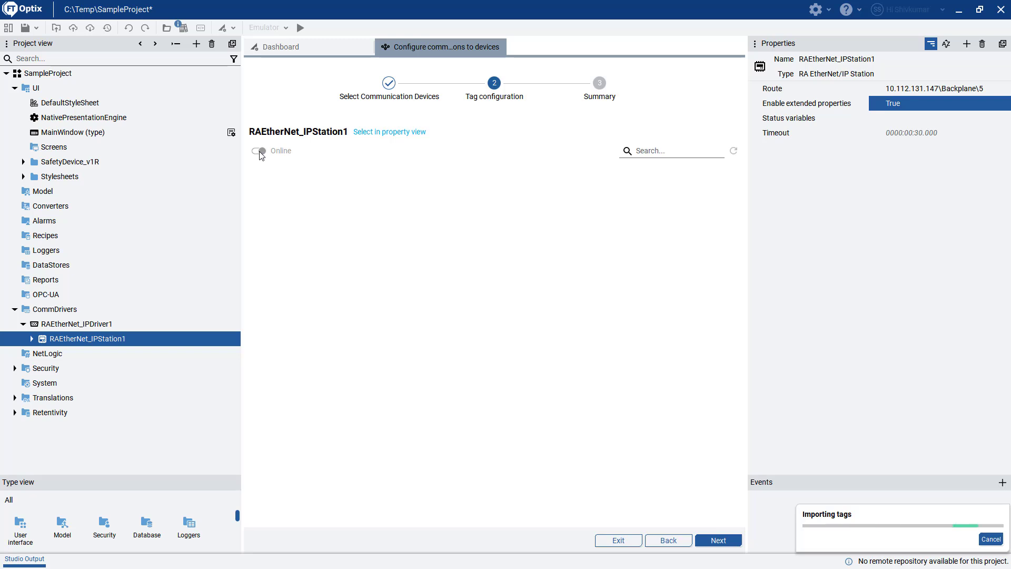
click(267, 179)
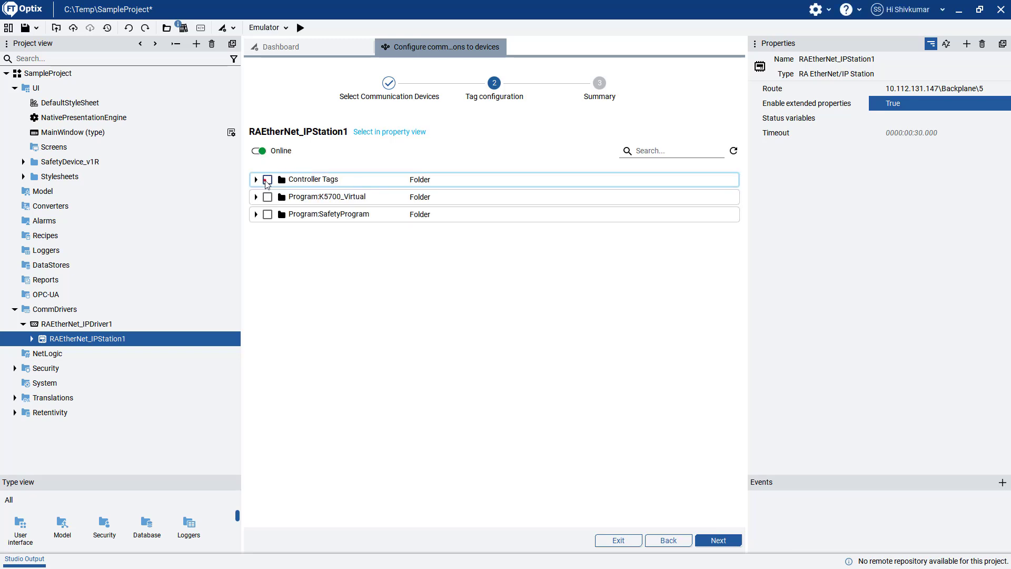
click(267, 197)
click(268, 215)
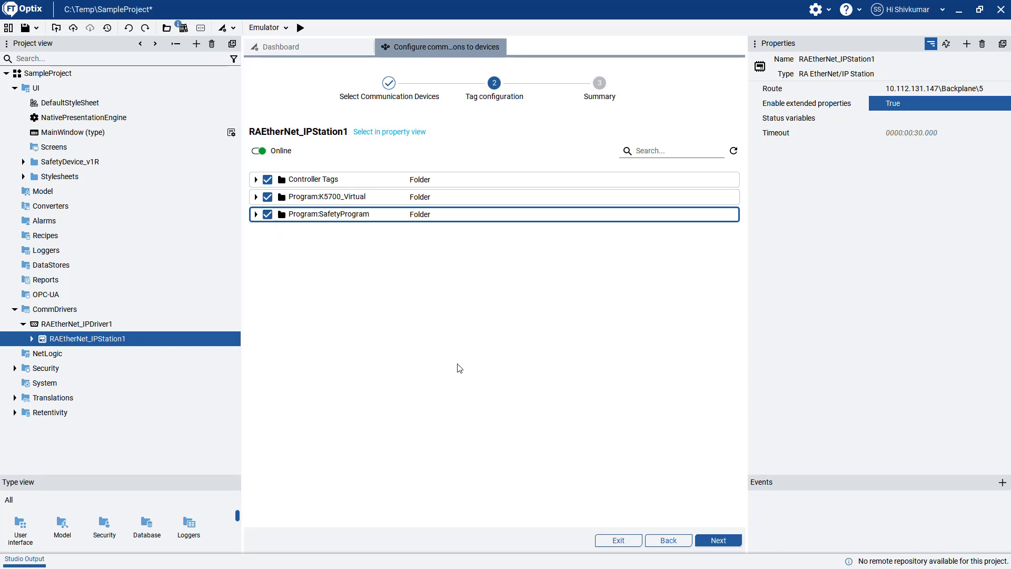
click(711, 541)
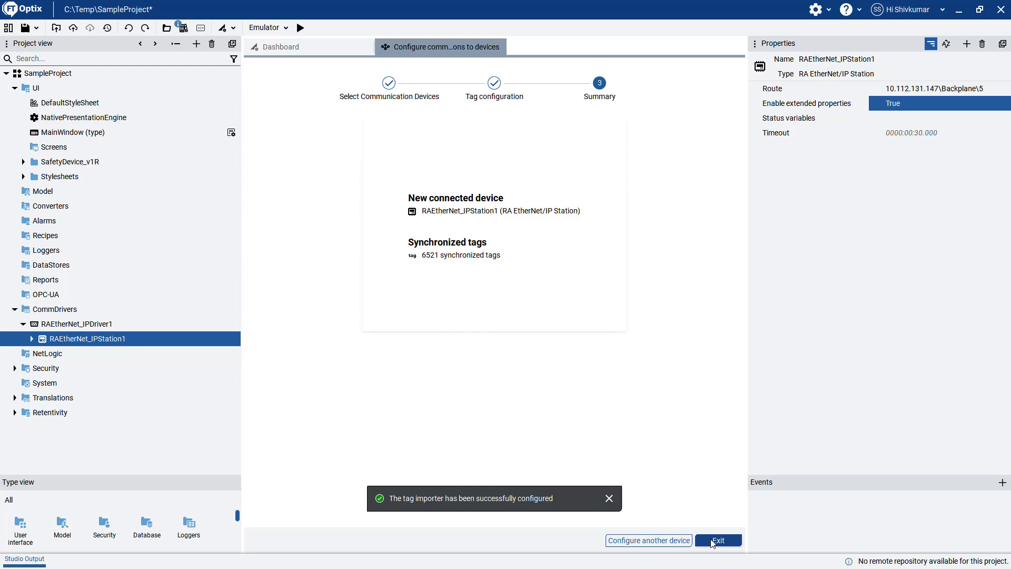
- Exit the communications wizard from its Summary page, back to the Dashboard
click(712, 541)
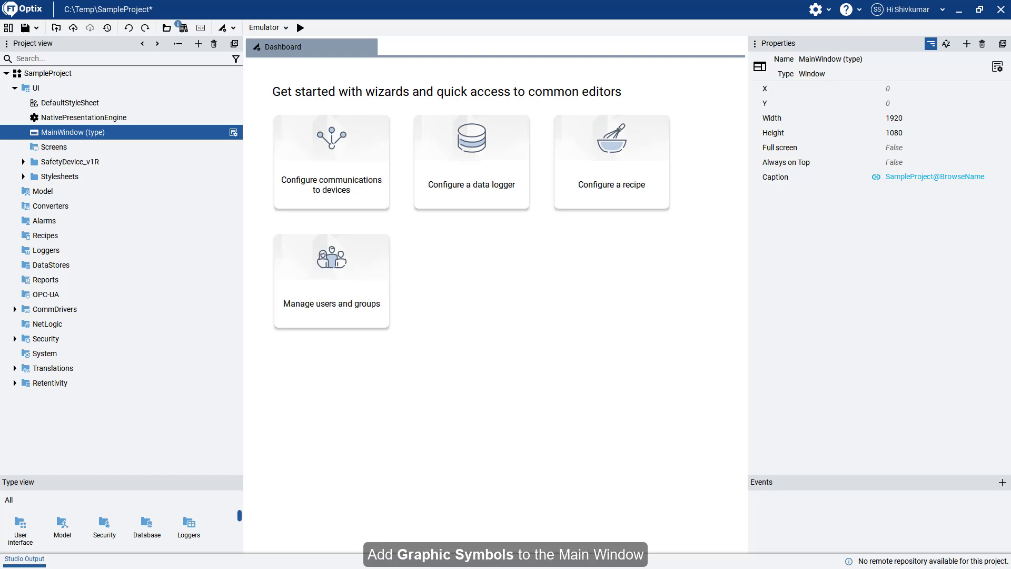
- Add the raC_1_01_raC_Dvc_CROUT_GS_NavText symbol to MainWindow (type) and open MainWindow for editing
right_click(142, 136)
mouse_move(167, 157)
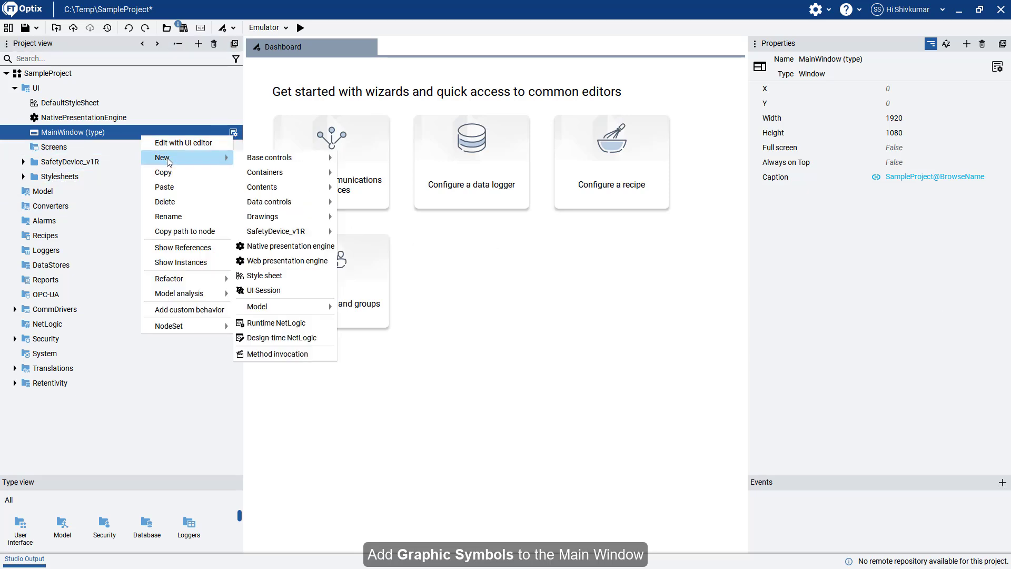
mouse_move(297, 231)
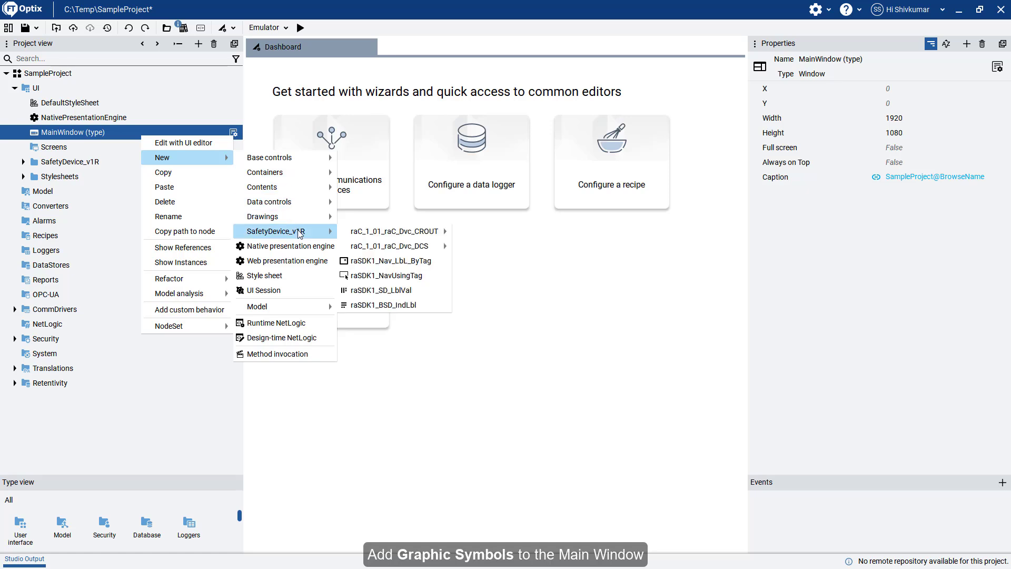
mouse_move(377, 235)
mouse_move(492, 232)
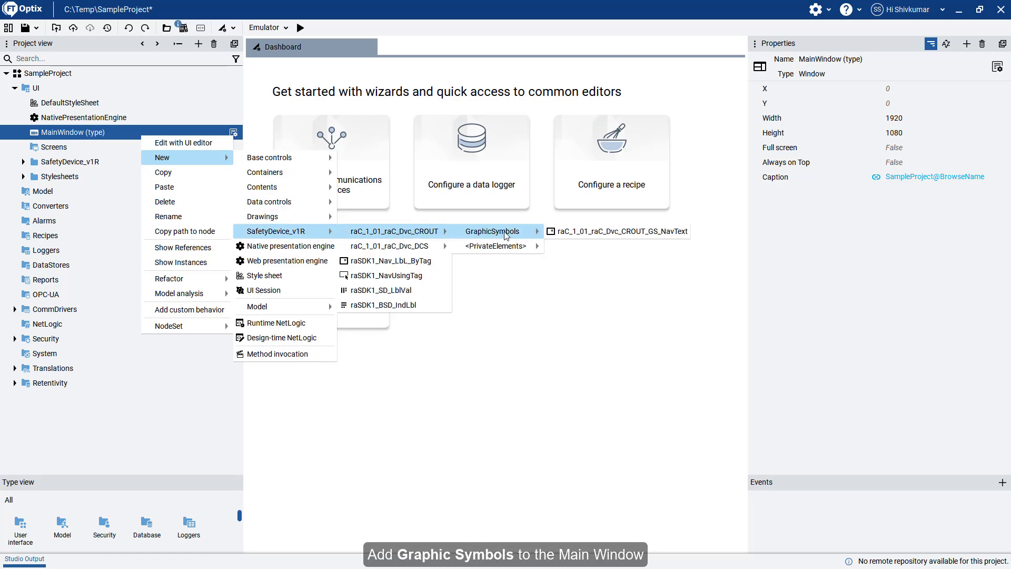
click(607, 235)
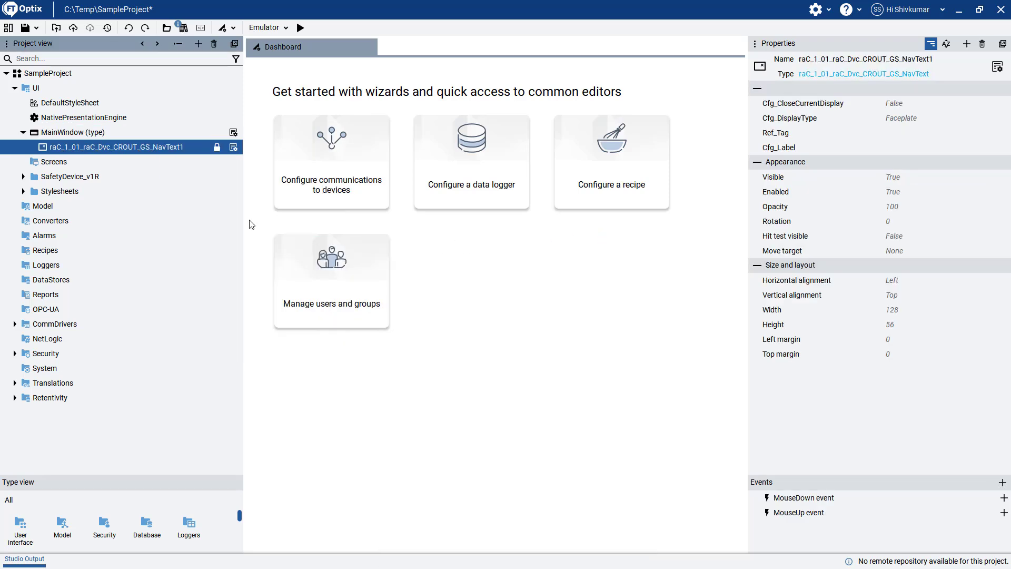
double_click(101, 134)
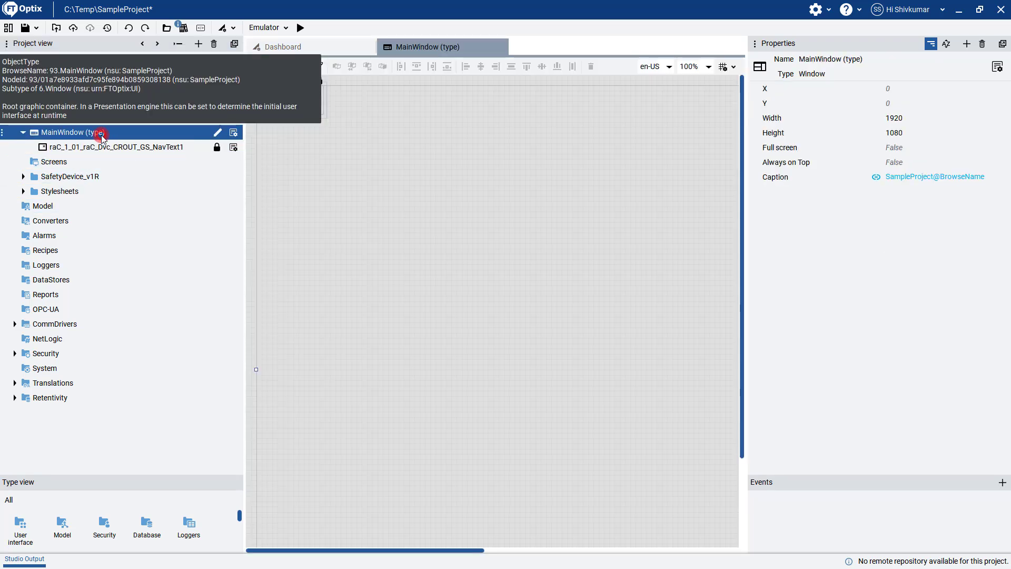
- Move the NavText symbol to left margin 62, top margin 54 and link its Ref_Tag to MainPower
click(154, 147)
drag(284, 102, 316, 130)
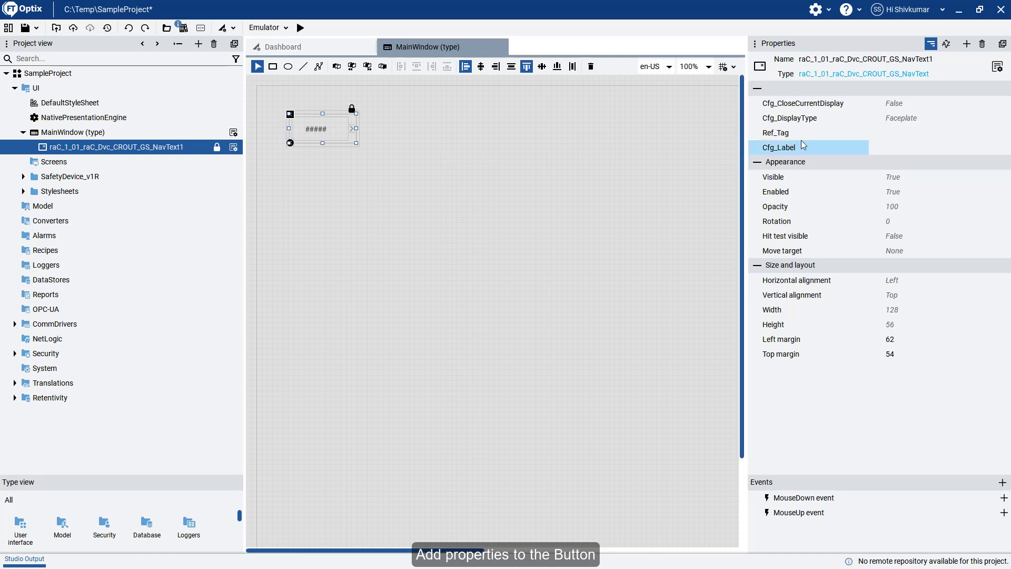
click(877, 133)
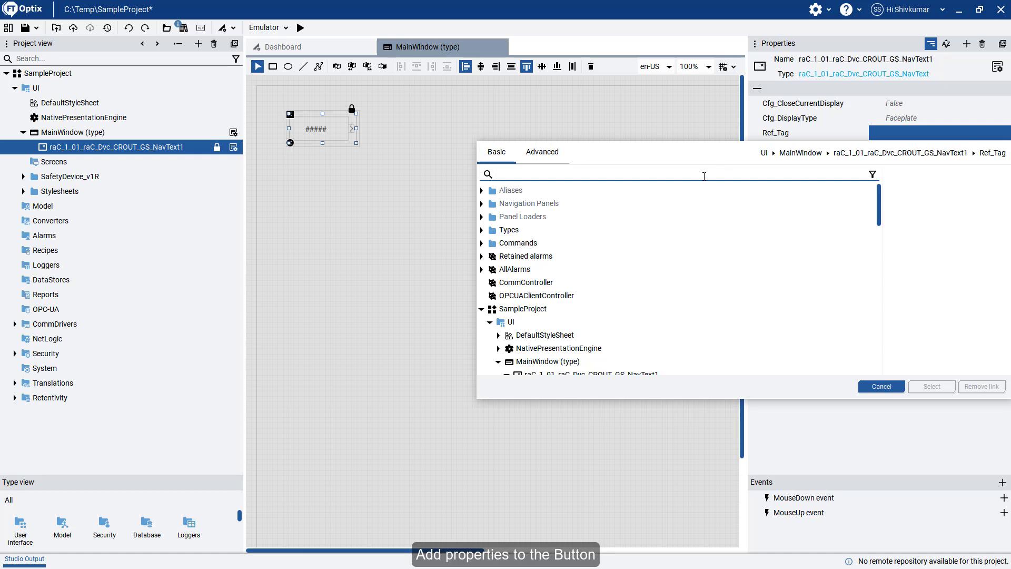
text(MainPower)
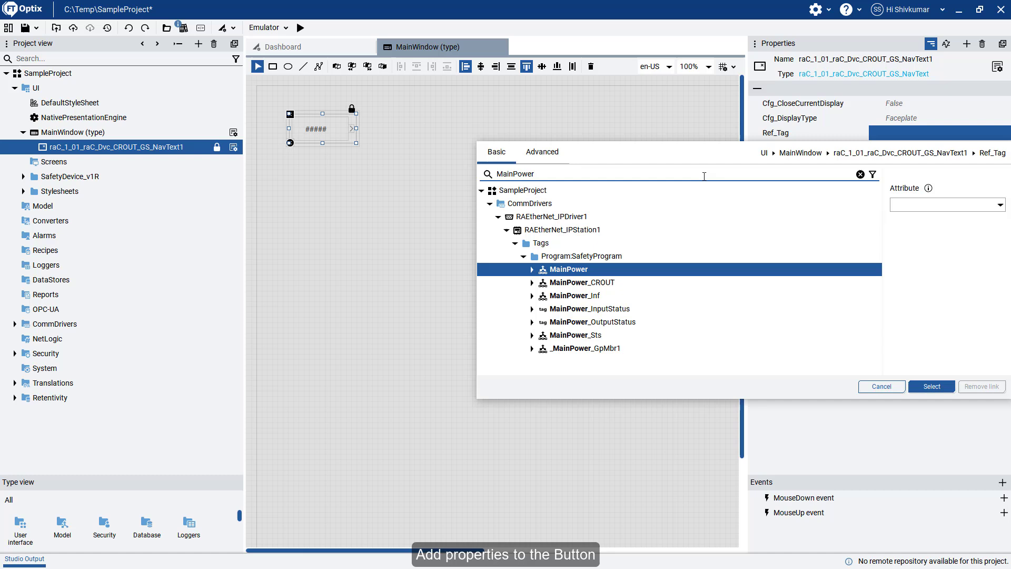
click(931, 387)
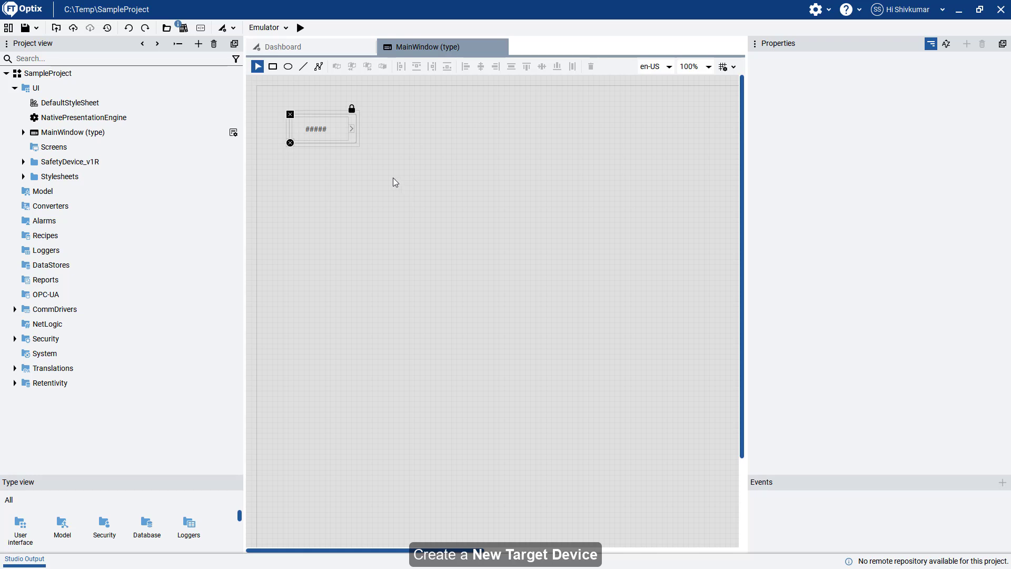
- Add Local target device OptixPanel at 192.168.1.130 with a username and project encryption off
click(314, 132)
click(285, 28)
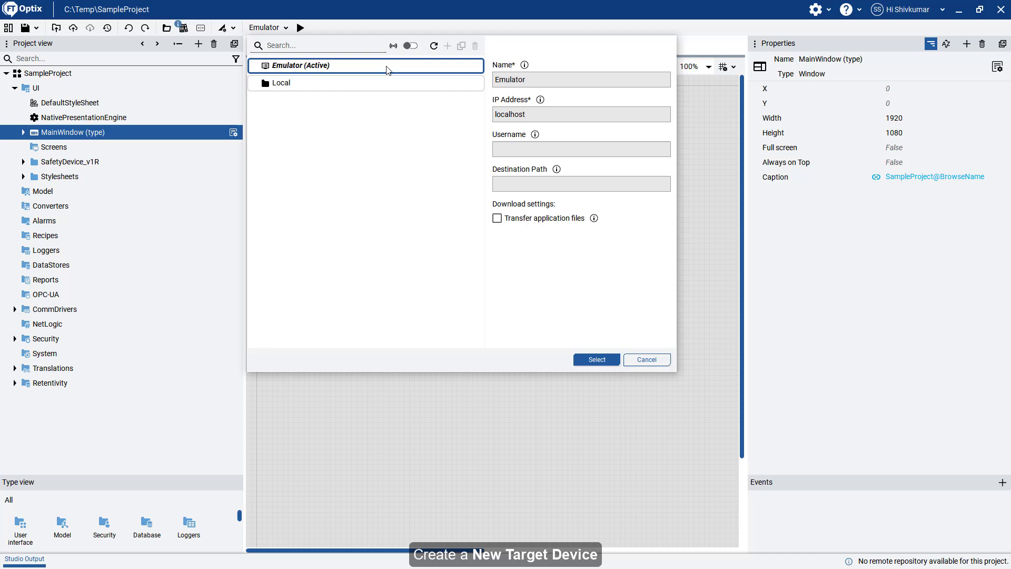
click(363, 83)
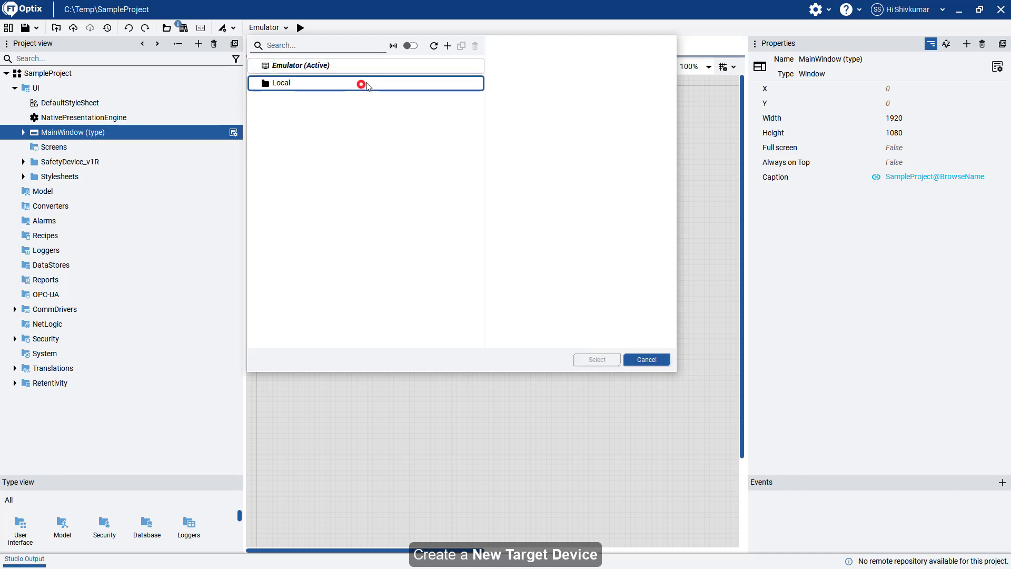
click(449, 47)
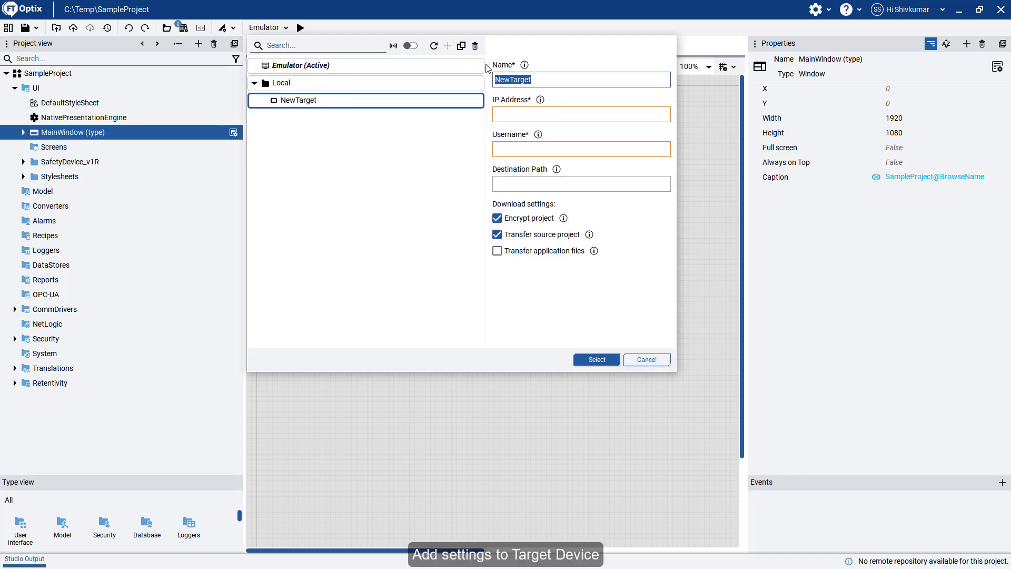
text(OptixPanel)
click(511, 115)
text(192.168.1.130)
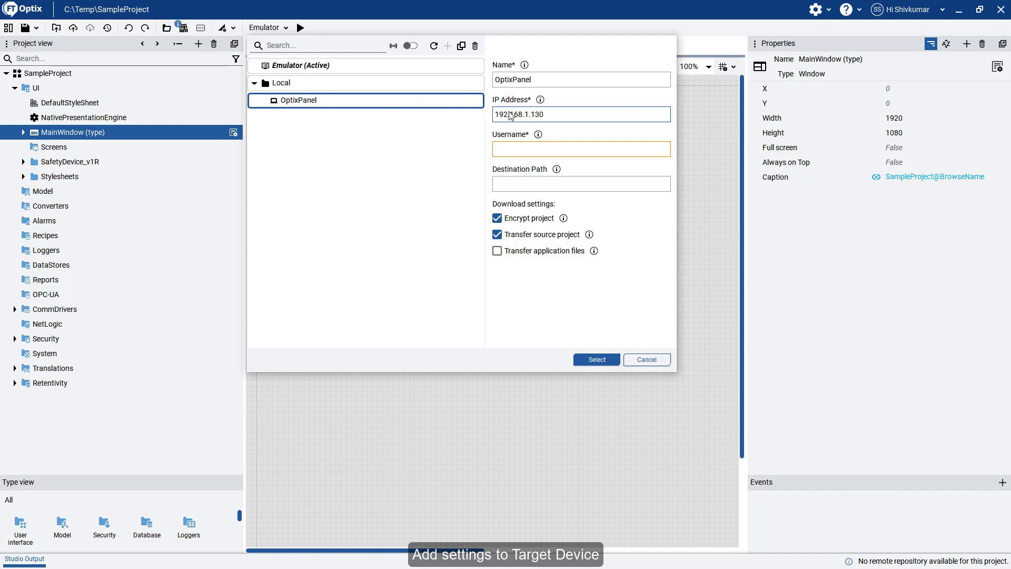
click(520, 149)
text(a)
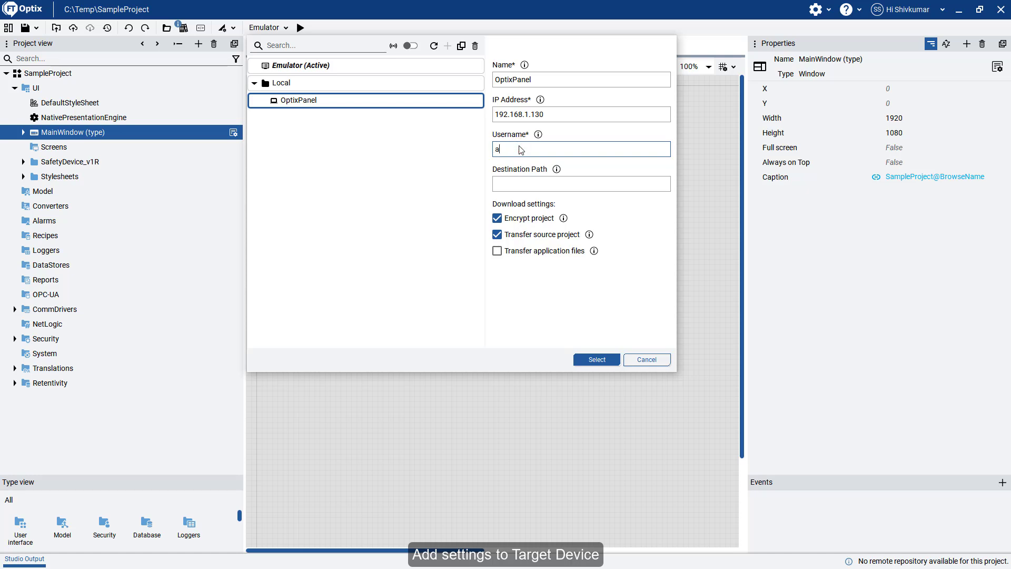
text(dmin)
click(498, 218)
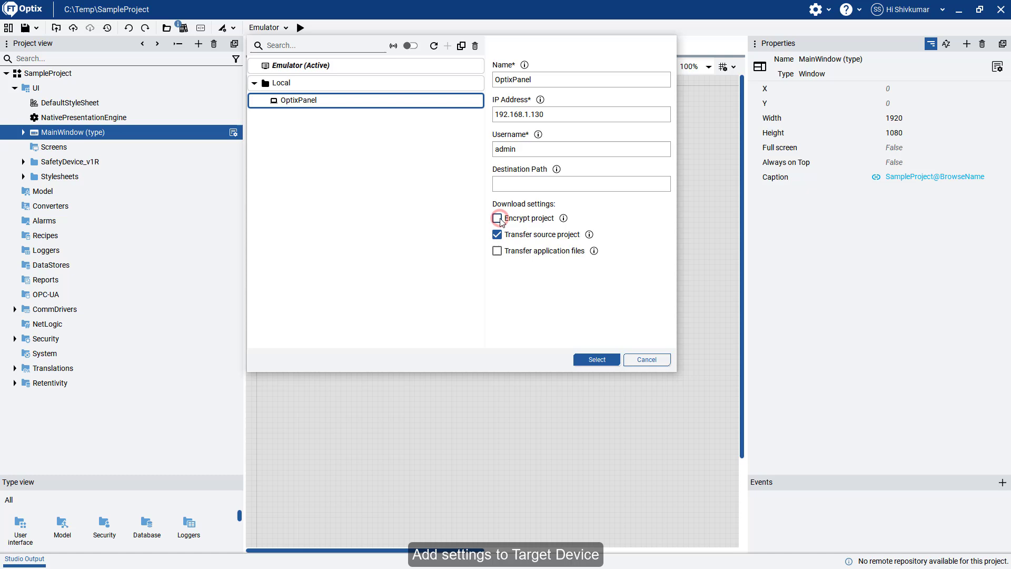
- Make OptixPanel the active target and run the project
click(597, 360)
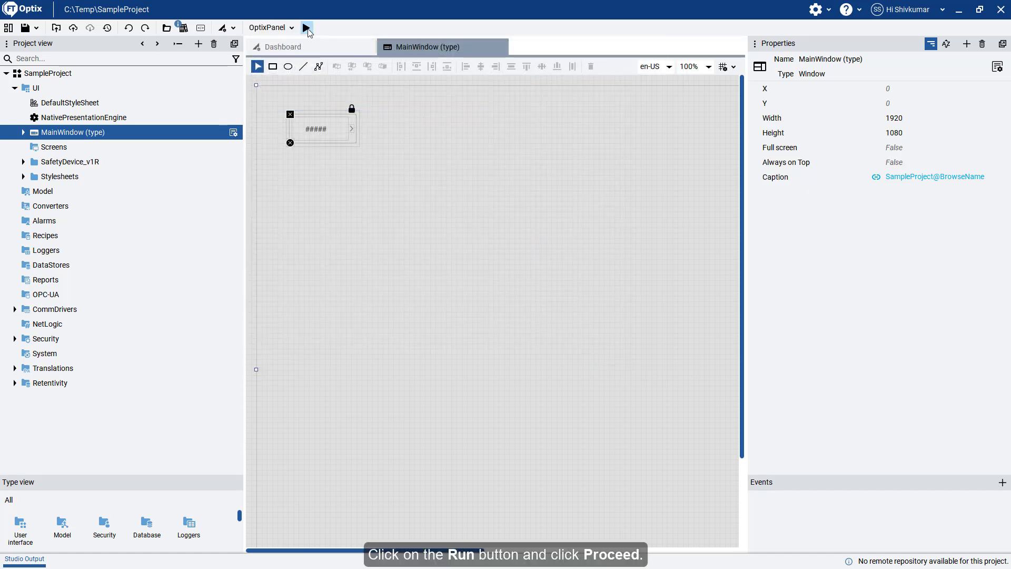
click(306, 28)
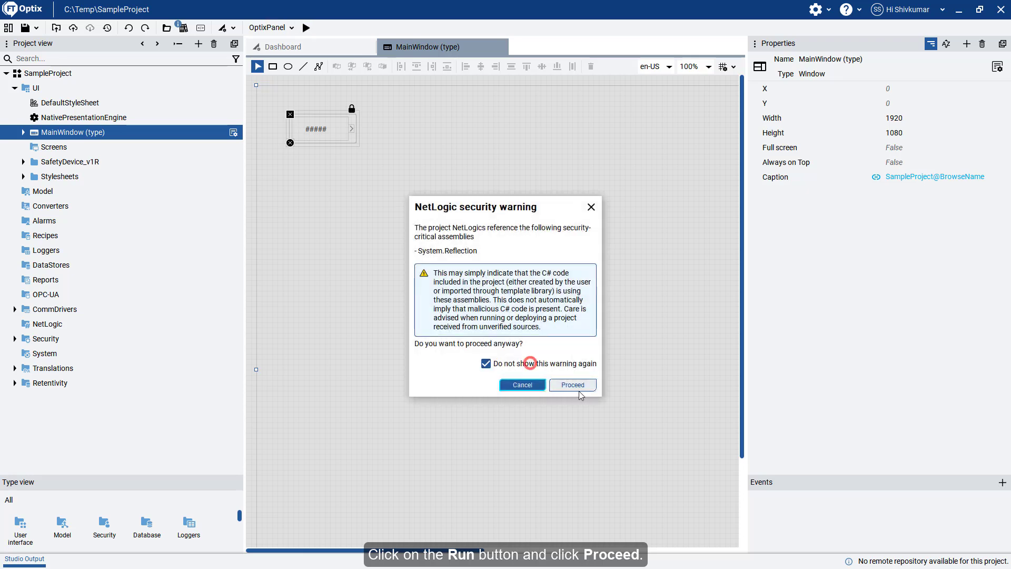